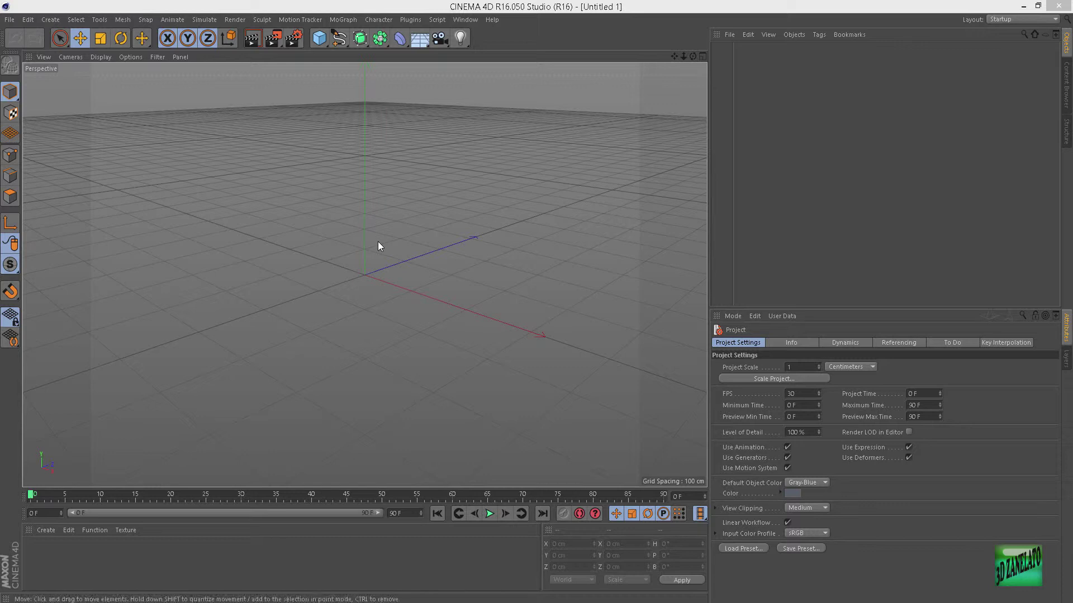
Step: Add a cube, raise it on Y, and size it 300 × 75 × 300 cm
{"action": "left_click_drag", "start_coordinate": [319, 38], "coordinate": [415, 55]}
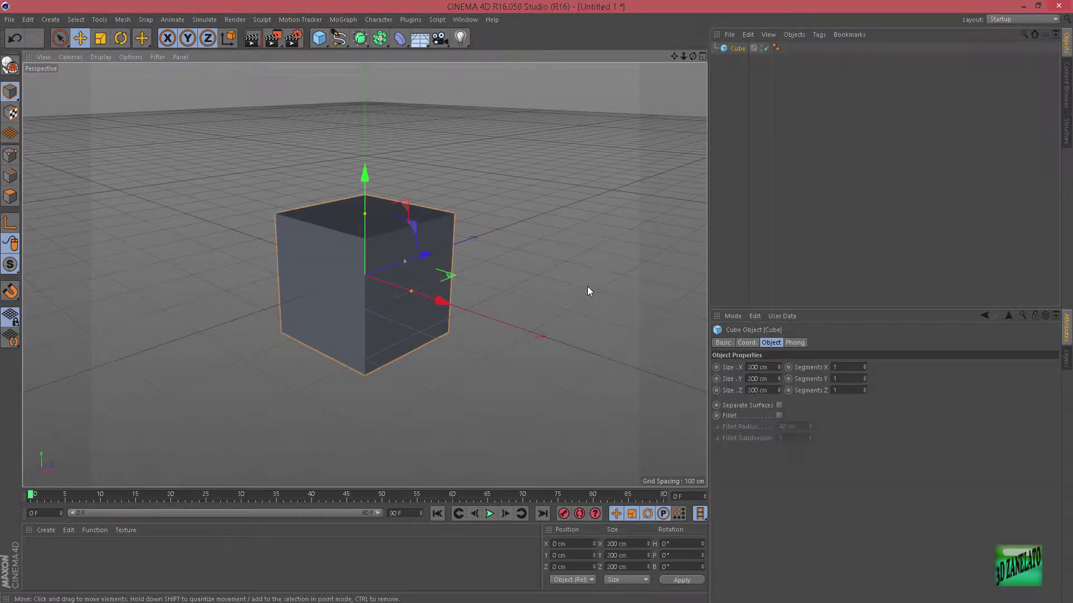
{"action": "left_click_drag", "start_coordinate": [364, 178], "coordinate": [364, 92]}
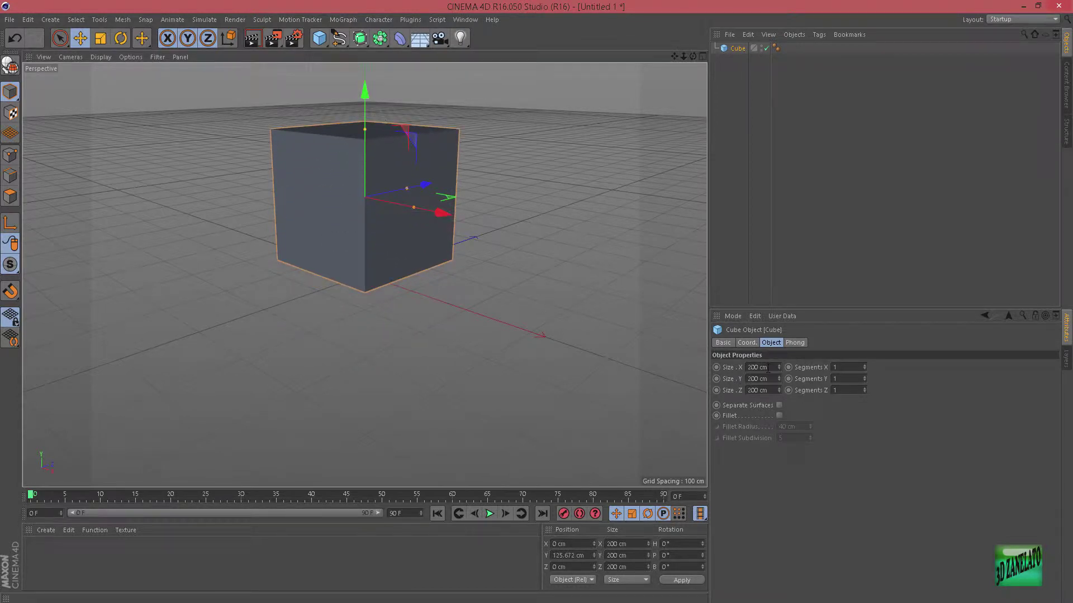
{"action": "double_click", "coordinate": [752, 367]}
{"action": "type", "text": "300"}
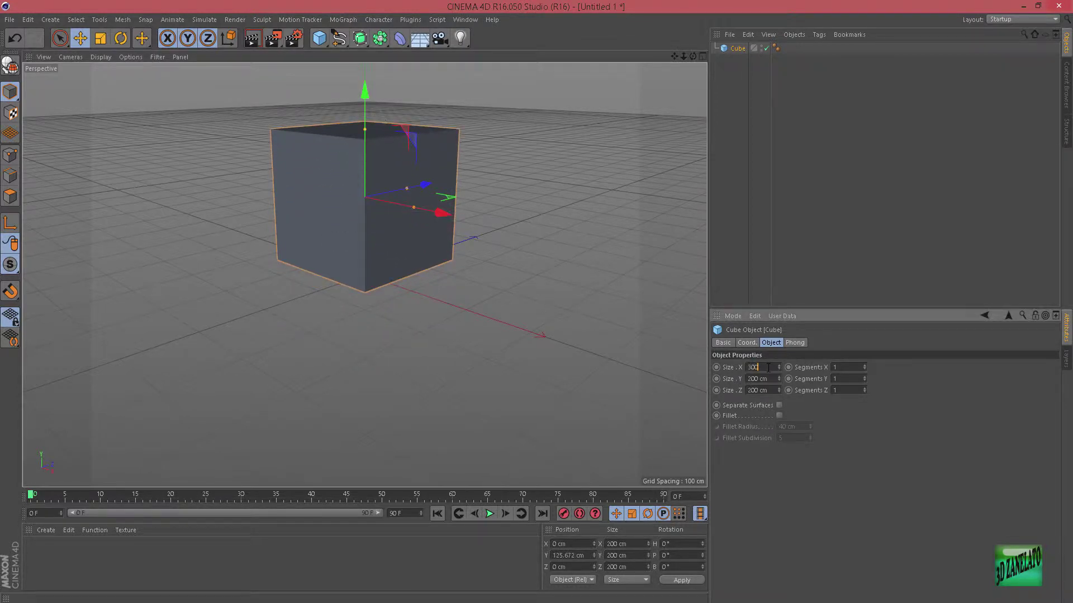
{"action": "key", "text": "Tab"}
{"action": "type", "text": "75"}
{"action": "key", "text": "Tab"}
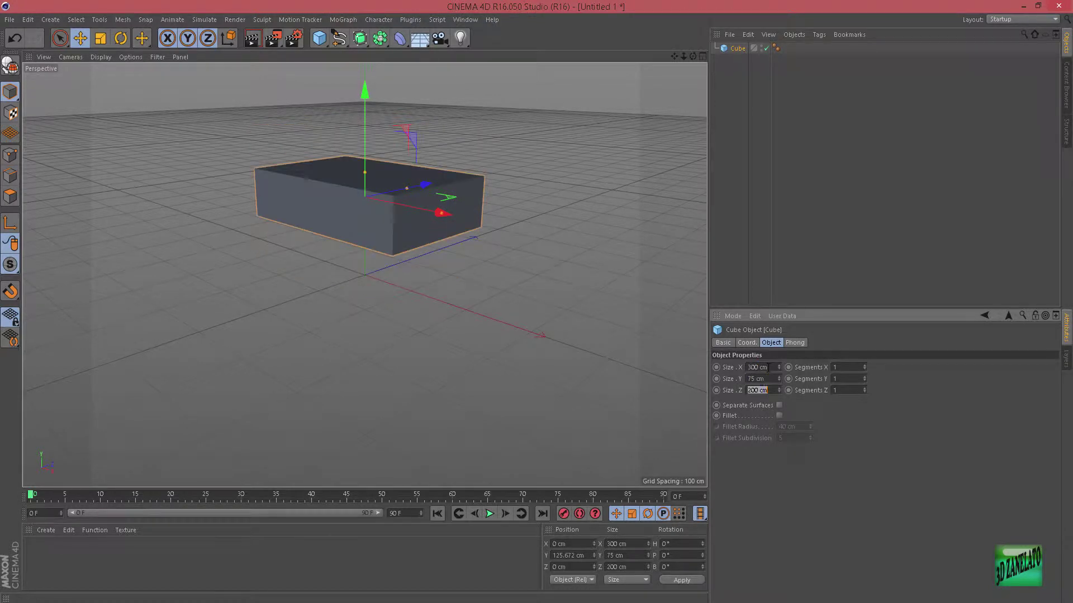
{"action": "type", "text": "300"}
{"action": "key", "text": "Tab"}
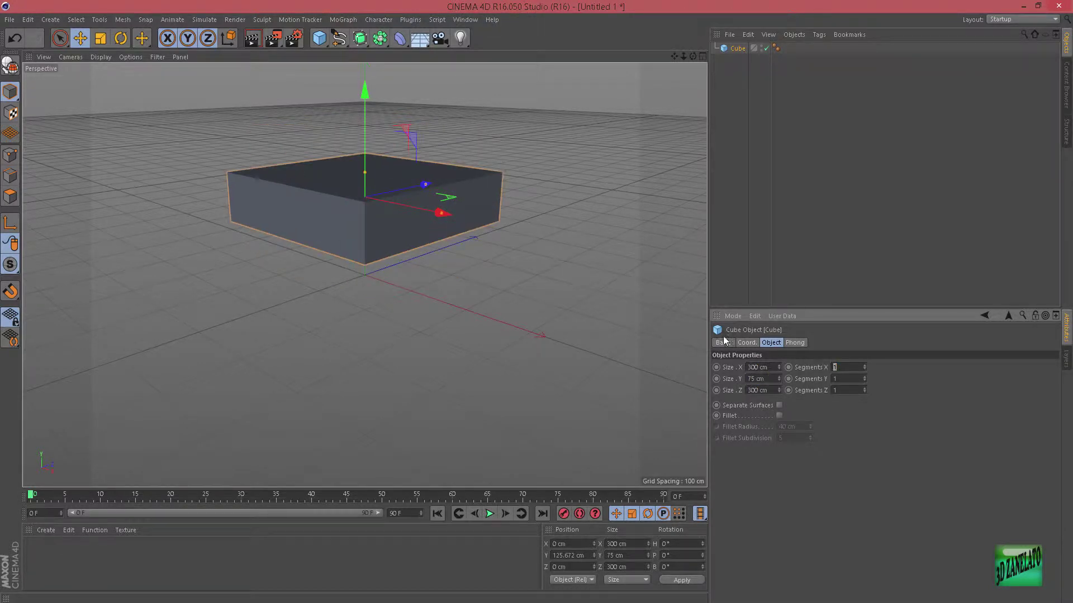
Step: Set the cube's Segments X and Z to 30
{"action": "scroll", "coordinate": [511, 288], "scroll_direction": "down", "scroll_amount": 2}
{"action": "mouse_move", "coordinate": [530, 261]}
{"action": "left_mouse_down", "text": "alt"}
{"action": "mouse_move", "coordinate": [536, 288]}
{"action": "mouse_move", "coordinate": [560, 298]}
{"action": "mouse_move", "coordinate": [546, 302]}
{"action": "mouse_move", "coordinate": [686, 340]}
{"action": "left_mouse_up", "text": "alt"}
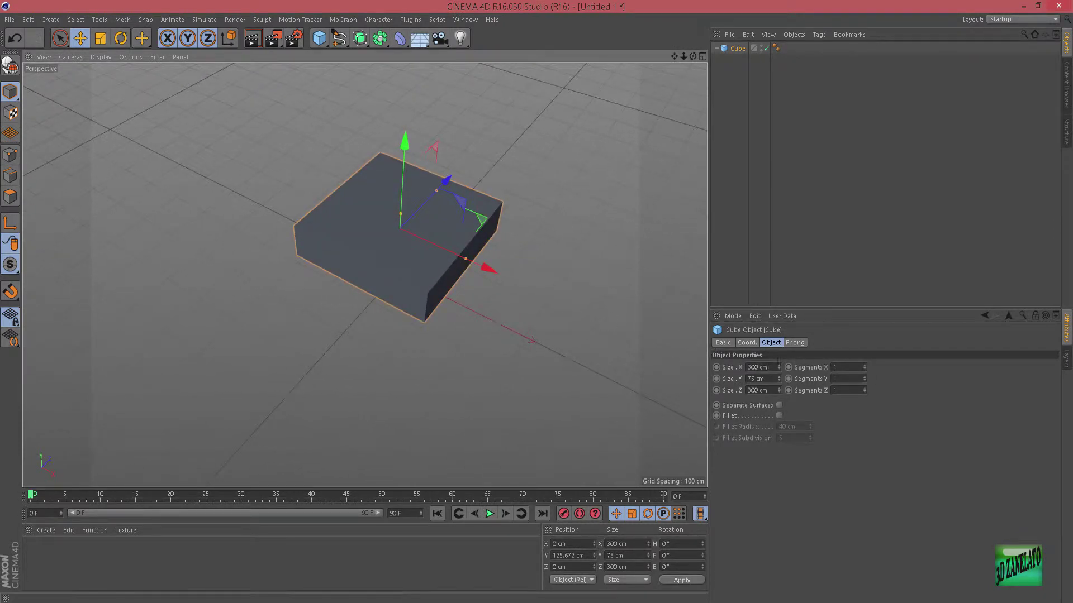
{"action": "left_click", "coordinate": [842, 367]}
{"action": "type", "text": "30"}
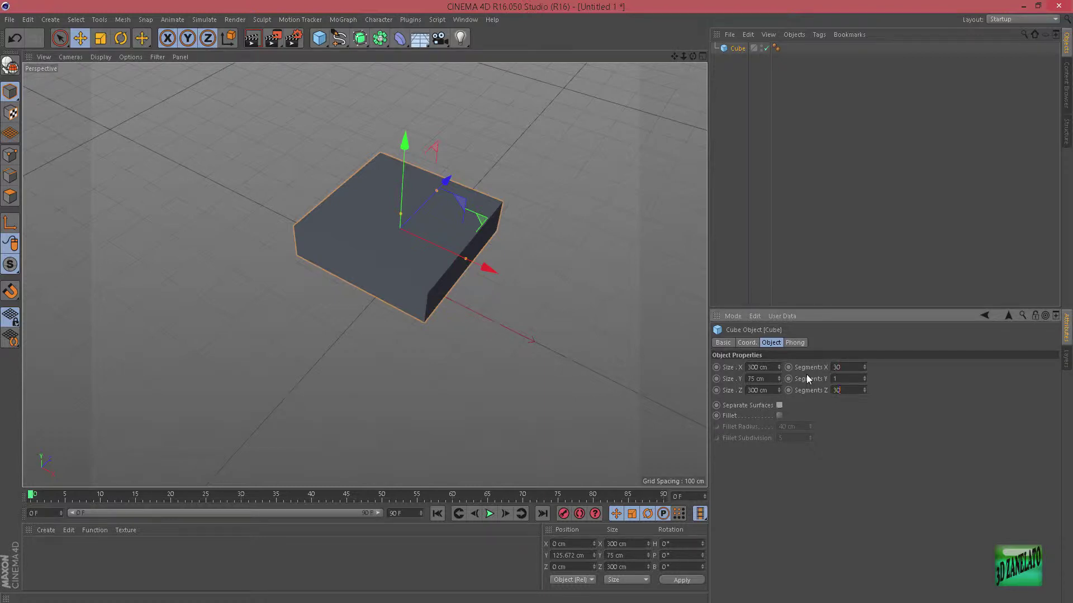
Step: Switch the viewport display to Gouraud Shading (Lines) to show the segments
{"action": "left_click", "coordinate": [101, 57]}
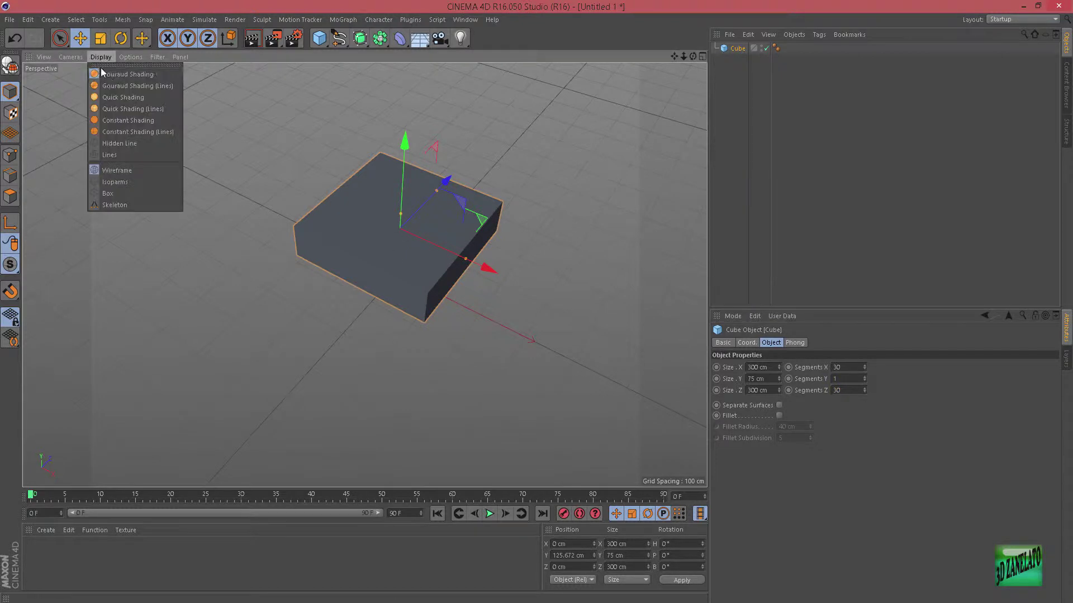
{"action": "left_click", "coordinate": [108, 89]}
{"action": "left_click_drag", "start_coordinate": [503, 307], "coordinate": [525, 289], "text": "alt"}
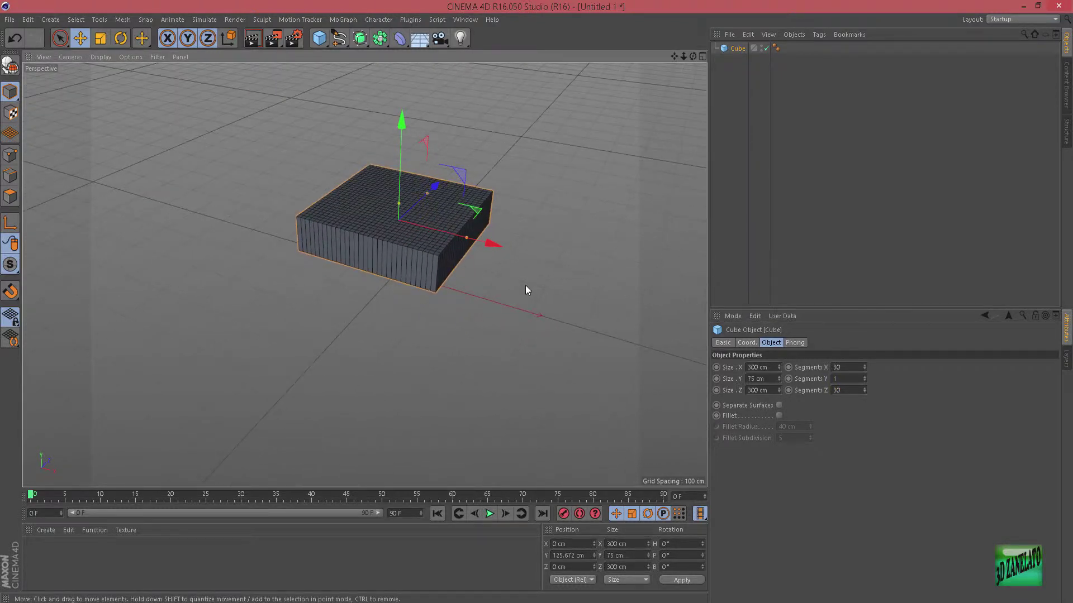
Step: Rename the cube 'Pillow' and make it an editable polygon object
{"action": "double_click", "coordinate": [741, 48]}
{"action": "type", "text": "Pillow"}
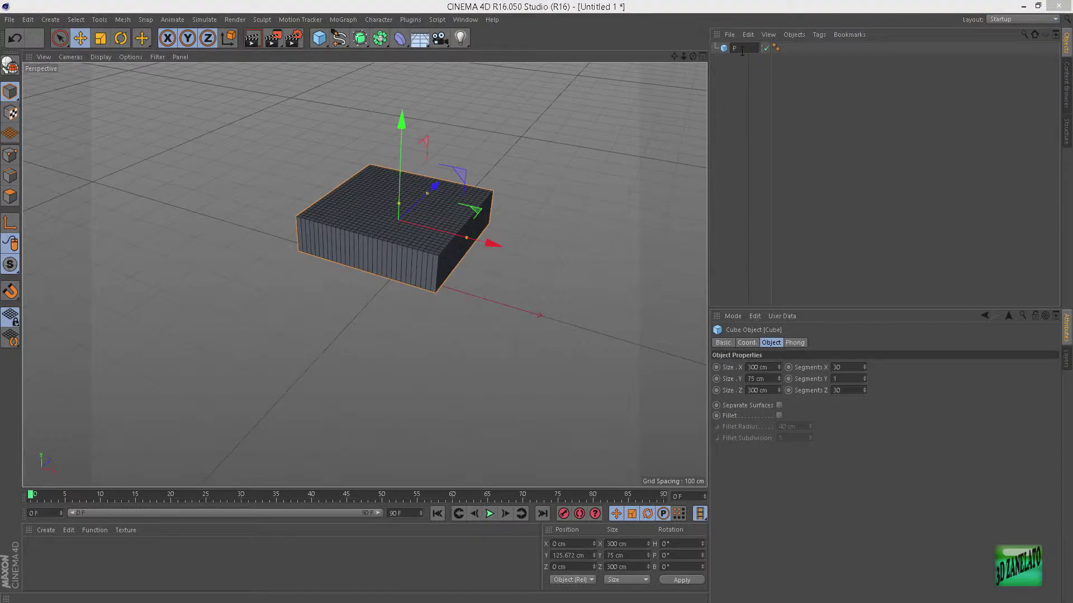
{"action": "key", "text": "Return"}
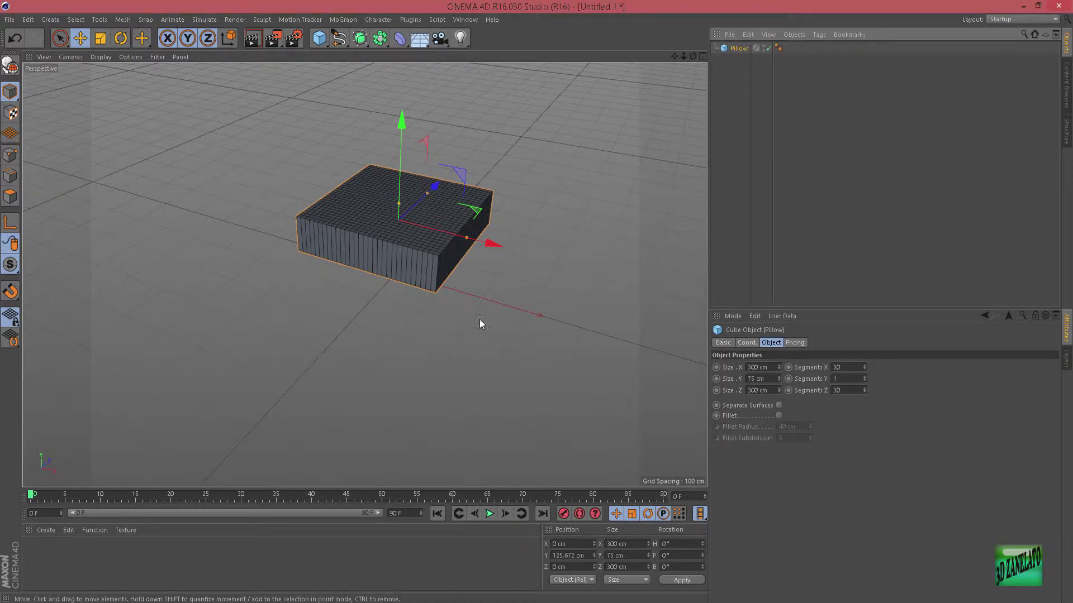
{"action": "left_click_drag", "start_coordinate": [479, 323], "coordinate": [518, 331], "text": "alt"}
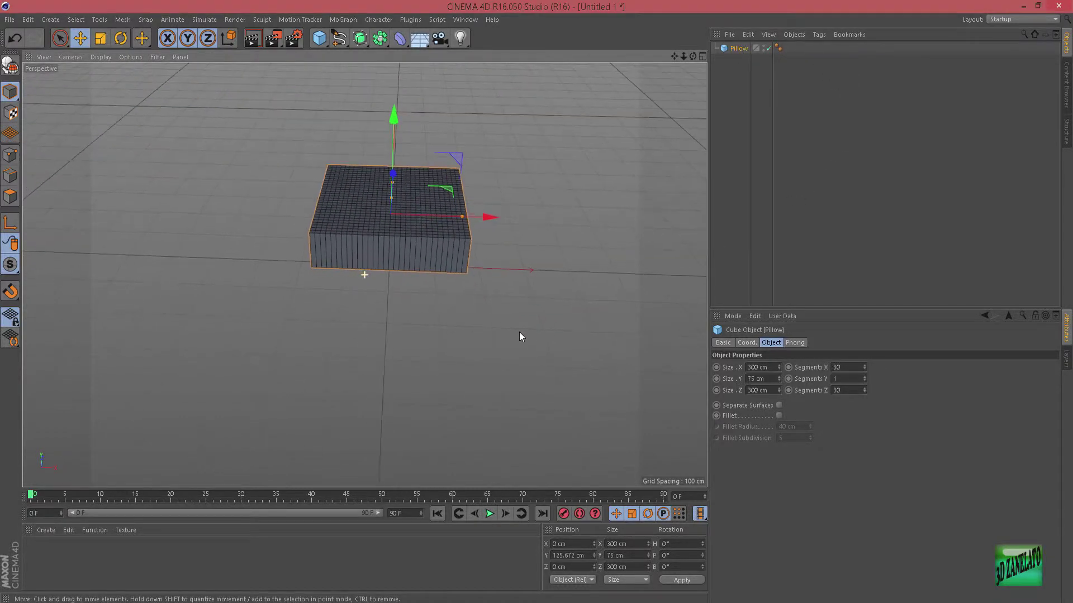
{"action": "left_click", "coordinate": [16, 69]}
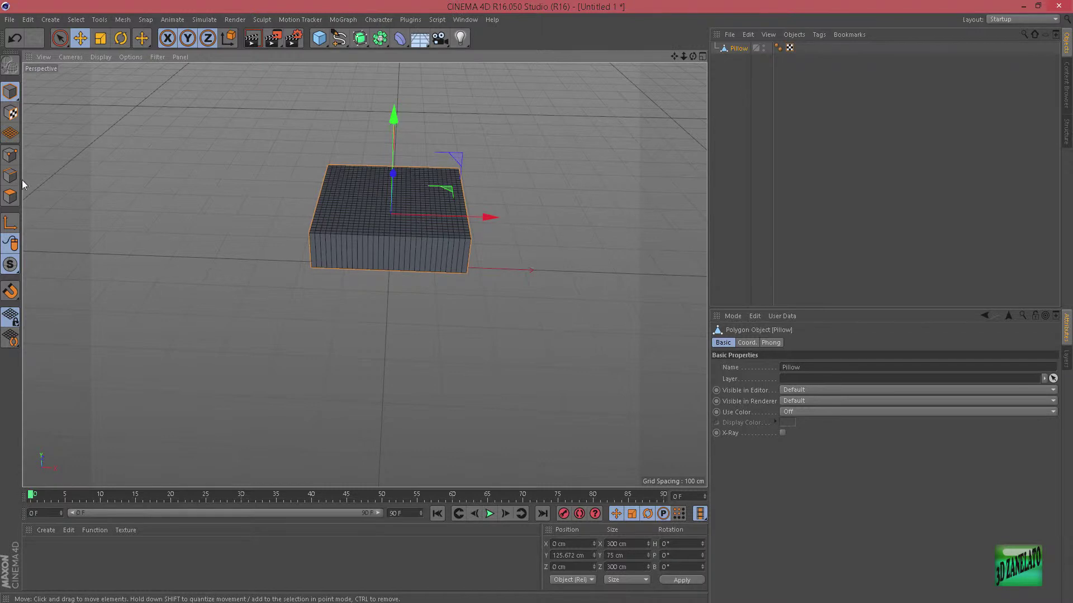
Step: In Polygon mode, use Loop Selection to select the Pillow's side ring of faces
{"action": "left_click", "coordinate": [10, 196]}
{"action": "key", "text": "ctrl+a"}
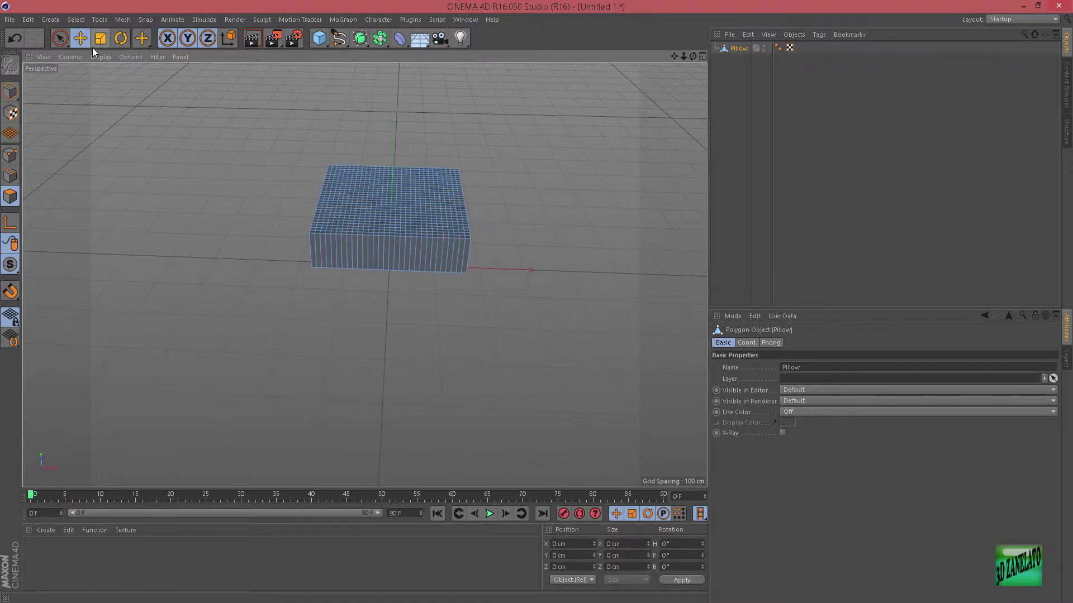
{"action": "left_click", "coordinate": [76, 20]}
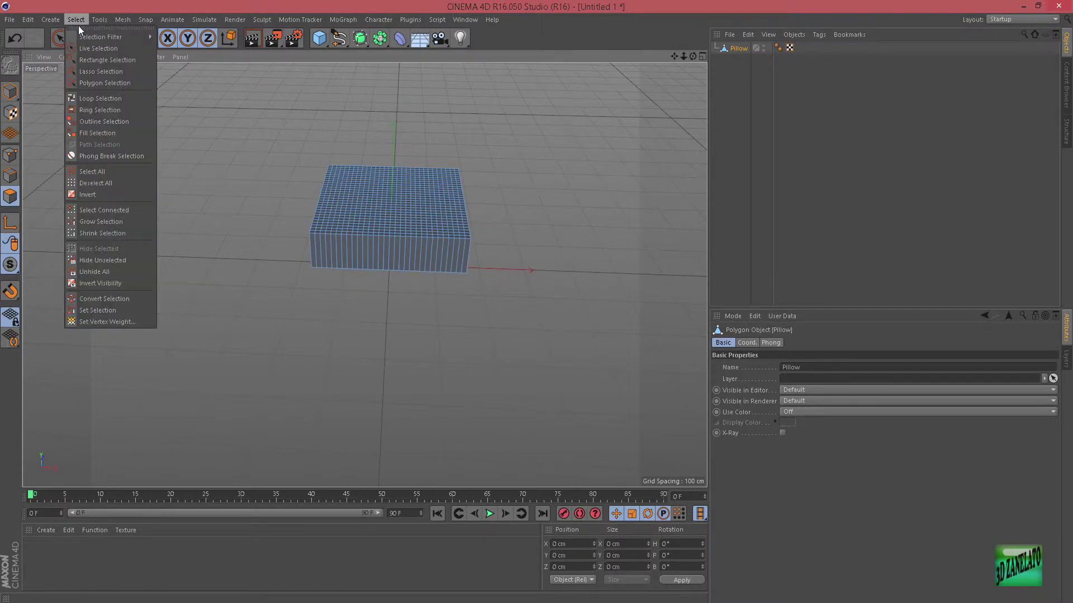
{"action": "left_click", "coordinate": [96, 99]}
{"action": "left_click", "coordinate": [330, 249]}
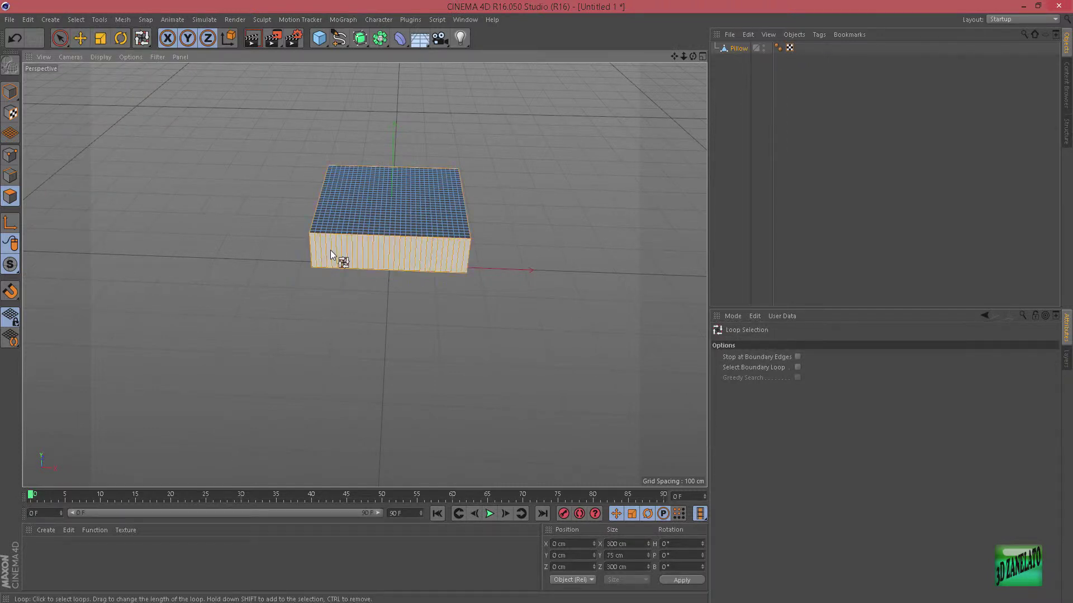
{"action": "mouse_move", "coordinate": [569, 277]}
{"action": "left_mouse_down", "text": "alt"}
{"action": "mouse_move", "coordinate": [538, 279]}
{"action": "mouse_move", "coordinate": [472, 223]}
{"action": "mouse_move", "coordinate": [457, 253]}
{"action": "mouse_move", "coordinate": [519, 290]}
{"action": "mouse_move", "coordinate": [581, 276]}
{"action": "mouse_move", "coordinate": [545, 276]}
{"action": "left_mouse_up", "text": "alt"}
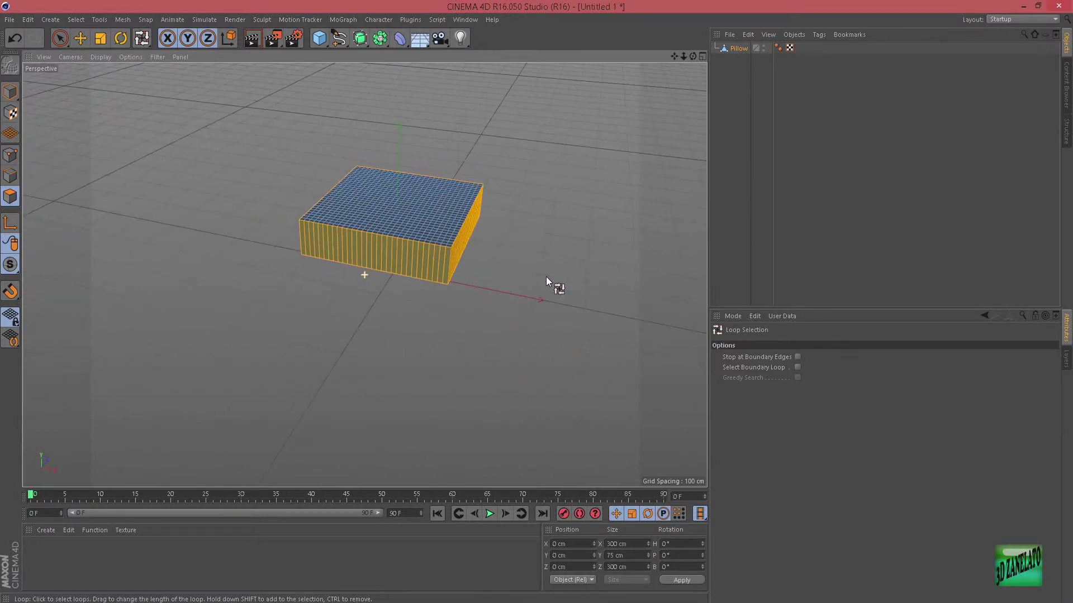
Step: Add a Simulation Tags > Cloth tag to Pillow and show its Dresser tab
{"action": "right_click", "coordinate": [745, 48]}
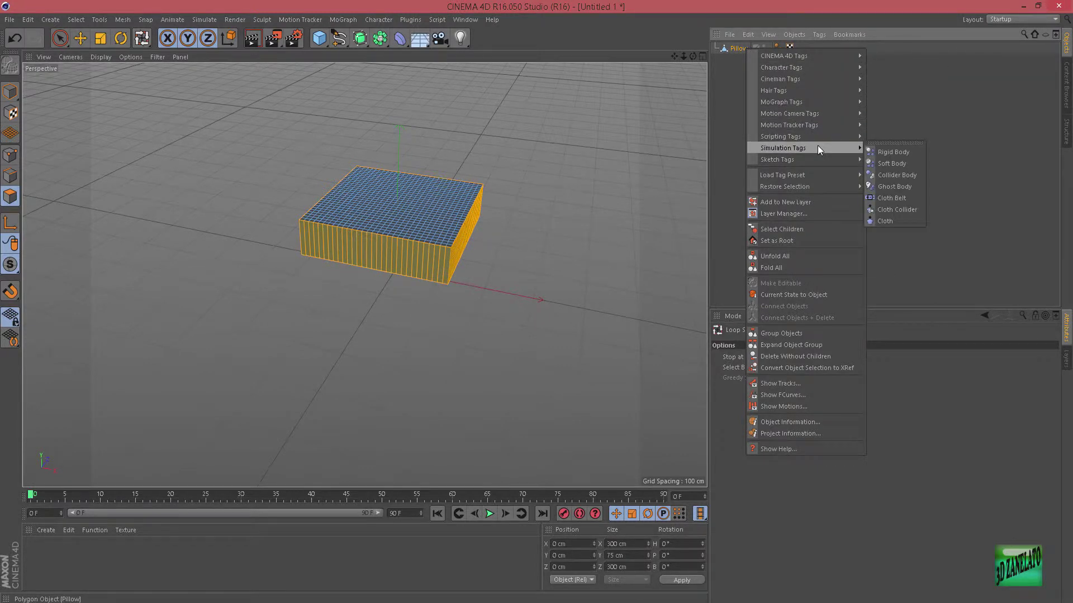
{"action": "mouse_move", "coordinate": [783, 147]}
{"action": "left_click", "coordinate": [884, 221]}
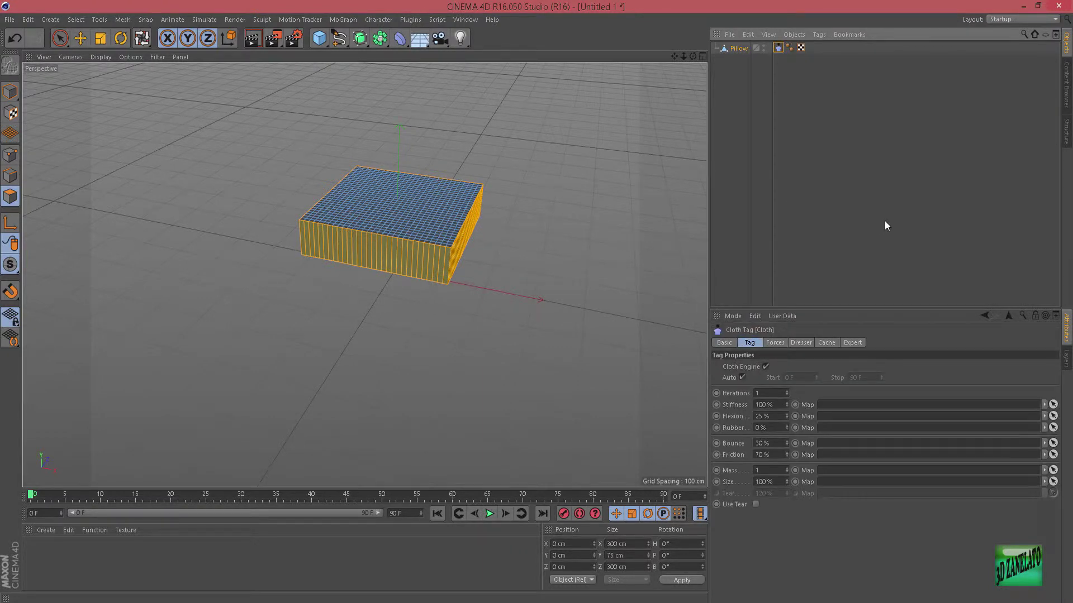
{"action": "left_click", "coordinate": [802, 343]}
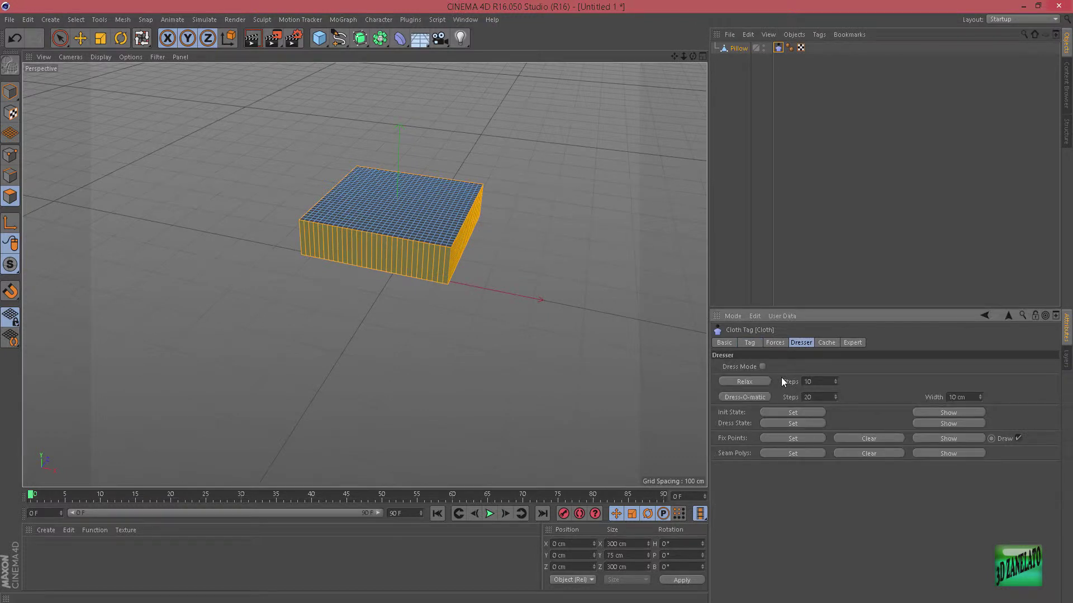
Step: Set Relax Steps and Dress-O-matic Steps to 50 and Width to 5 cm
{"action": "double_click", "coordinate": [814, 381]}
{"action": "type", "text": "50"}
{"action": "double_click", "coordinate": [808, 397]}
{"action": "type", "text": "50"}
{"action": "double_click", "coordinate": [960, 397]}
{"action": "type", "text": "5"}
{"action": "key", "text": "Return"}
Step: Enable Dress Mode, run Dress-O-matic to inflate the box, then delete the Cloth tag
{"action": "double_click", "coordinate": [962, 397]}
{"action": "key", "text": "Return"}
{"action": "left_click", "coordinate": [748, 398]}
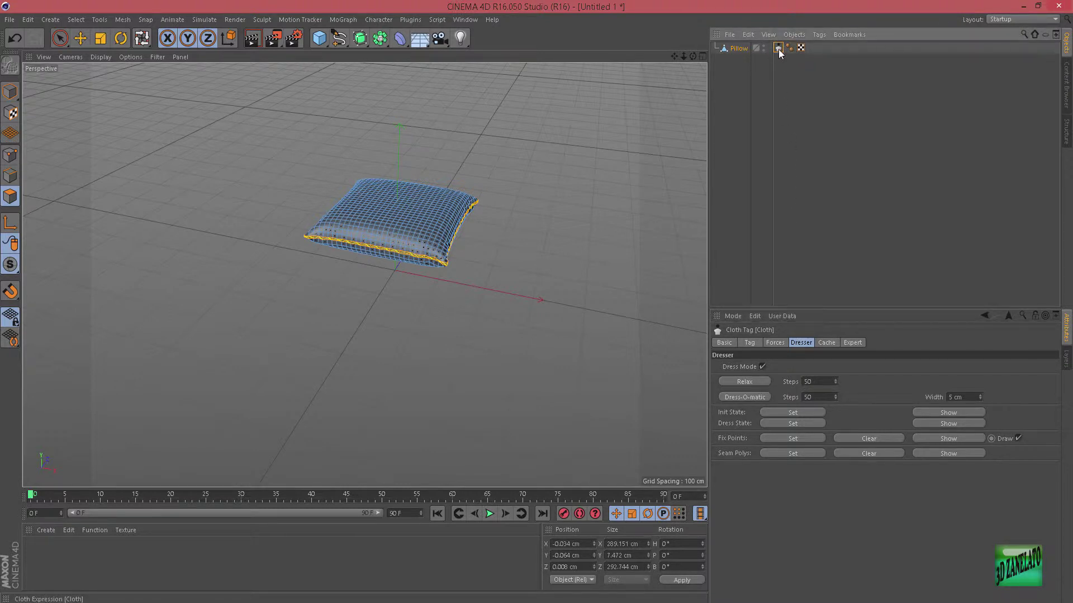
{"action": "key", "text": "Delete"}
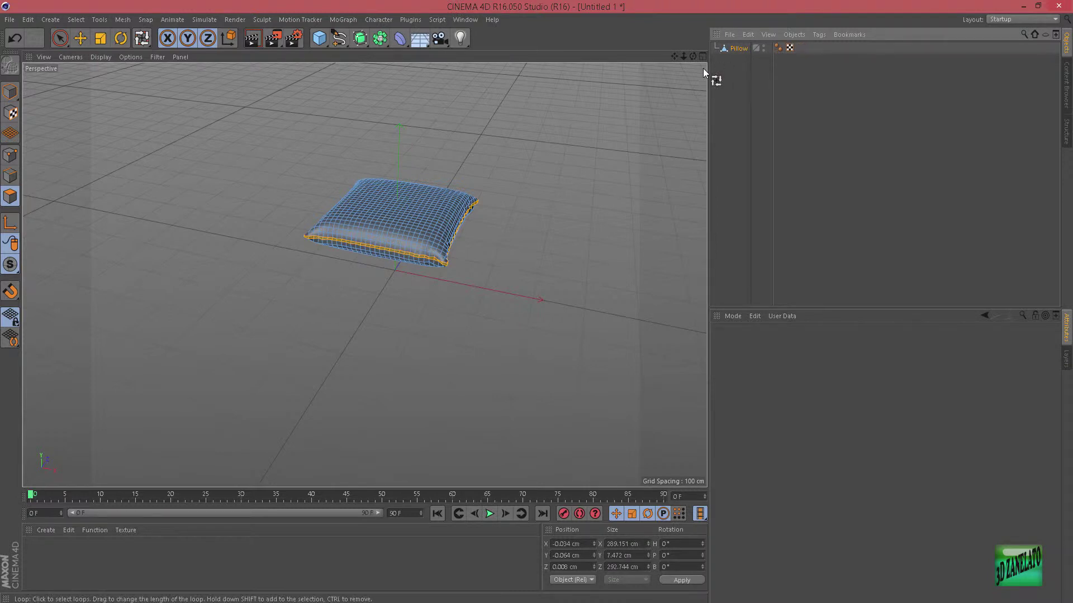
Step: Create a Cloth Surface object and drag Pillow into it as a child
{"action": "left_click", "coordinate": [213, 20]}
{"action": "mouse_move", "coordinate": [202, 37]}
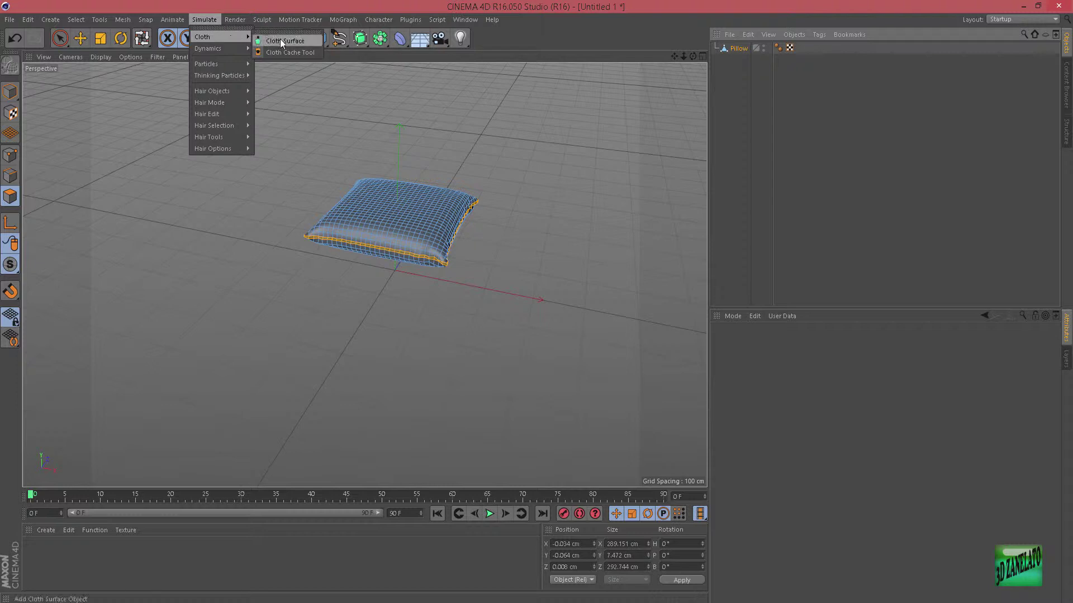
{"action": "left_click", "coordinate": [280, 40]}
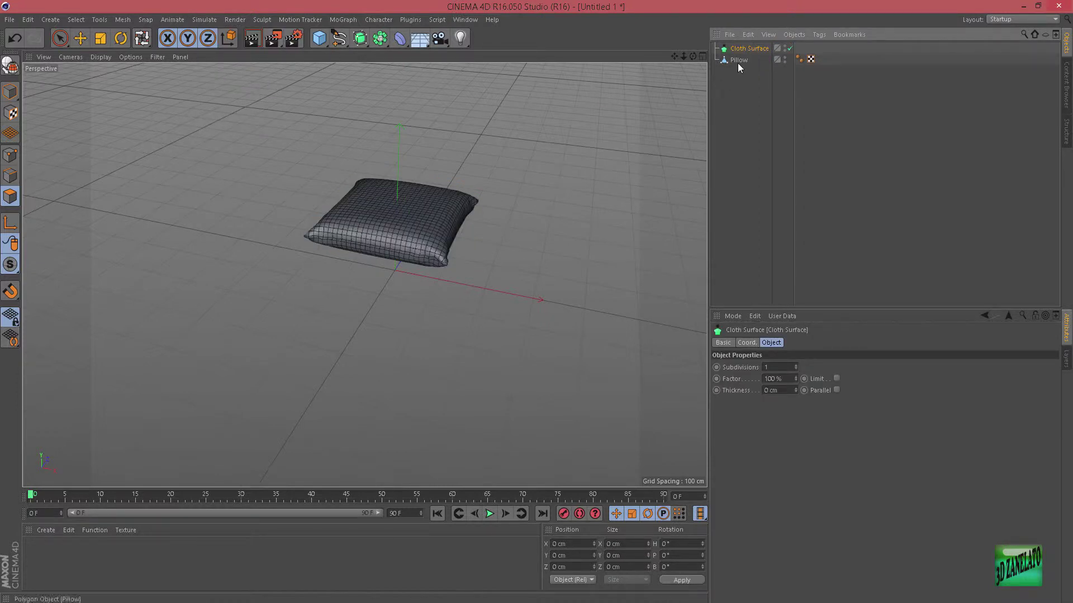
{"action": "left_click_drag", "start_coordinate": [739, 58], "coordinate": [744, 49]}
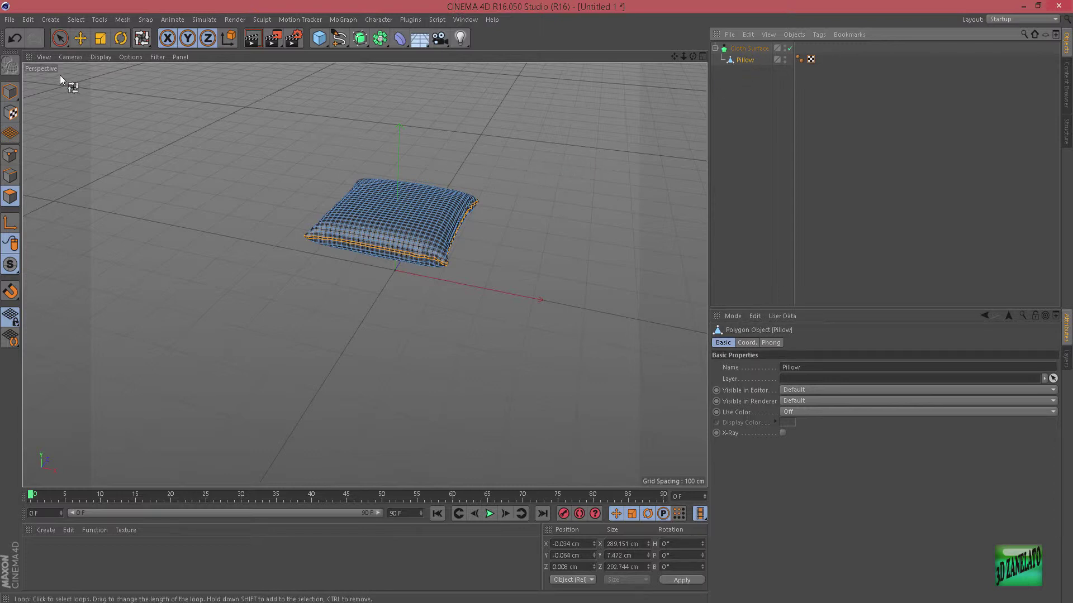
Step: Switch to Model mode and render the pillow in the viewport
{"action": "left_click", "coordinate": [10, 91]}
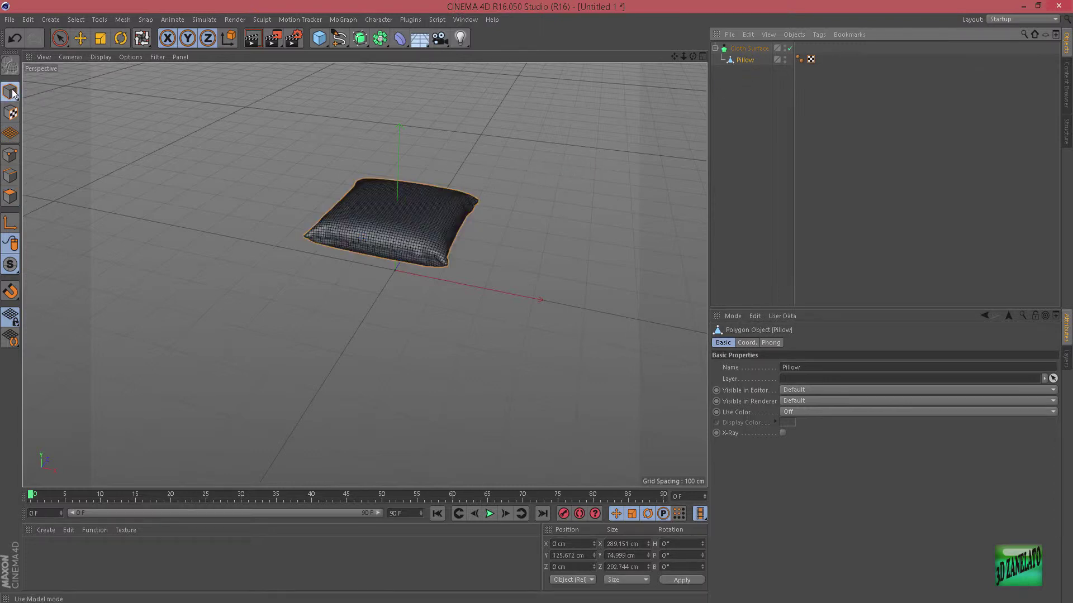
{"action": "left_click", "coordinate": [253, 42]}
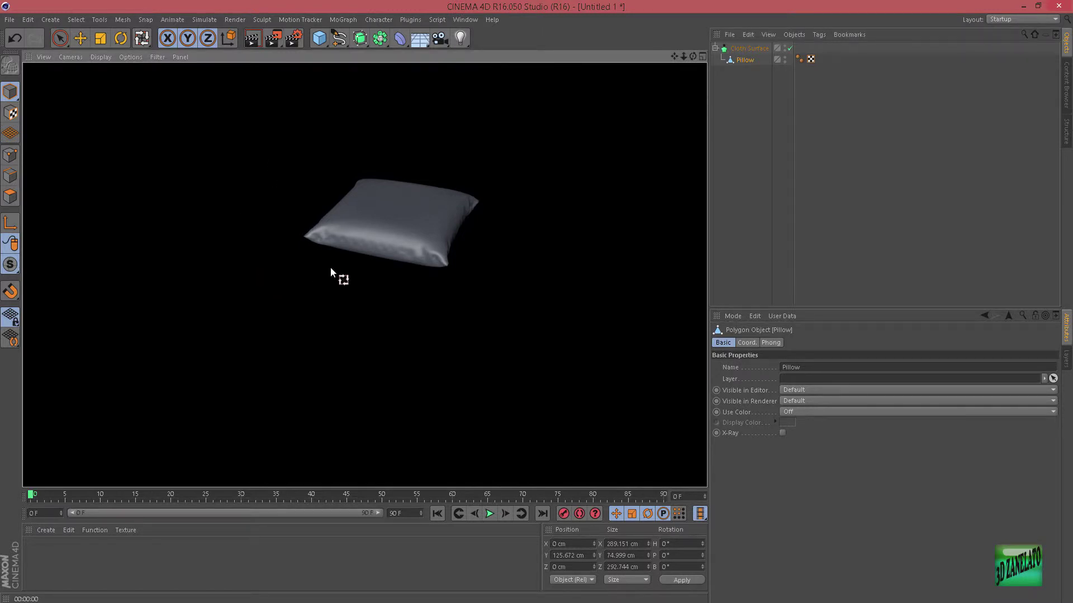
Step: Set plain Gouraud Shading, orbit to a frontal view, collapse Cloth Surface and deselect everything
{"action": "left_click", "coordinate": [10, 92]}
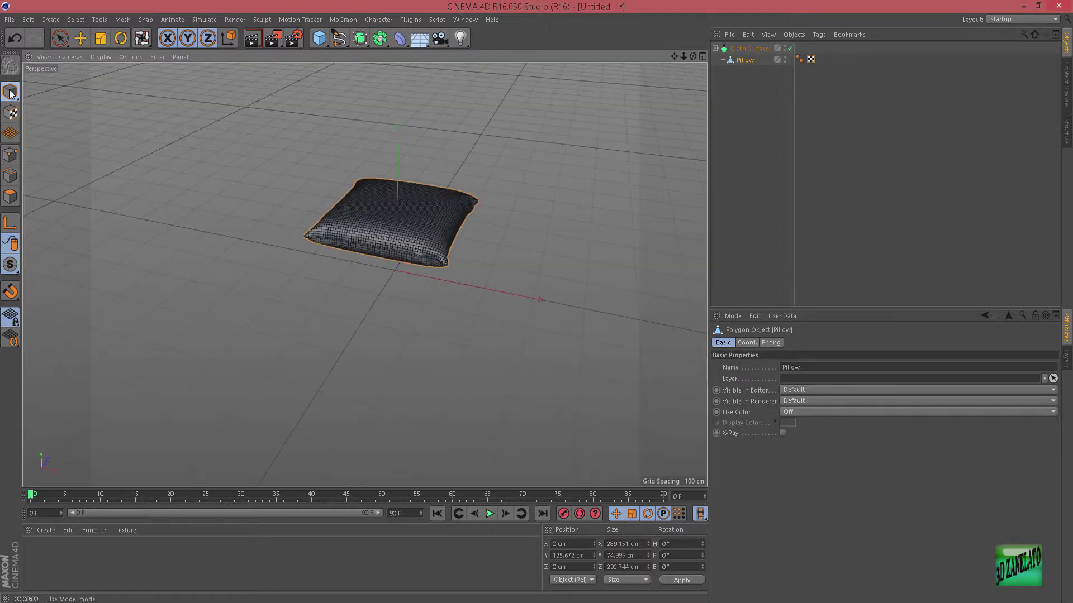
{"action": "scroll", "coordinate": [411, 332], "scroll_direction": "up", "scroll_amount": 2}
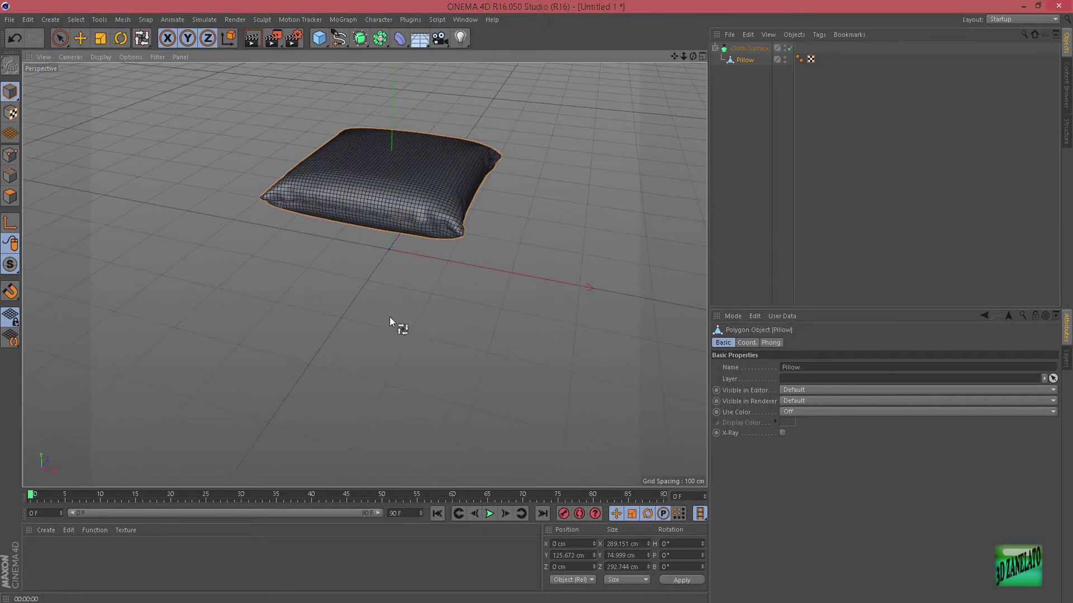
{"action": "left_click", "coordinate": [100, 57]}
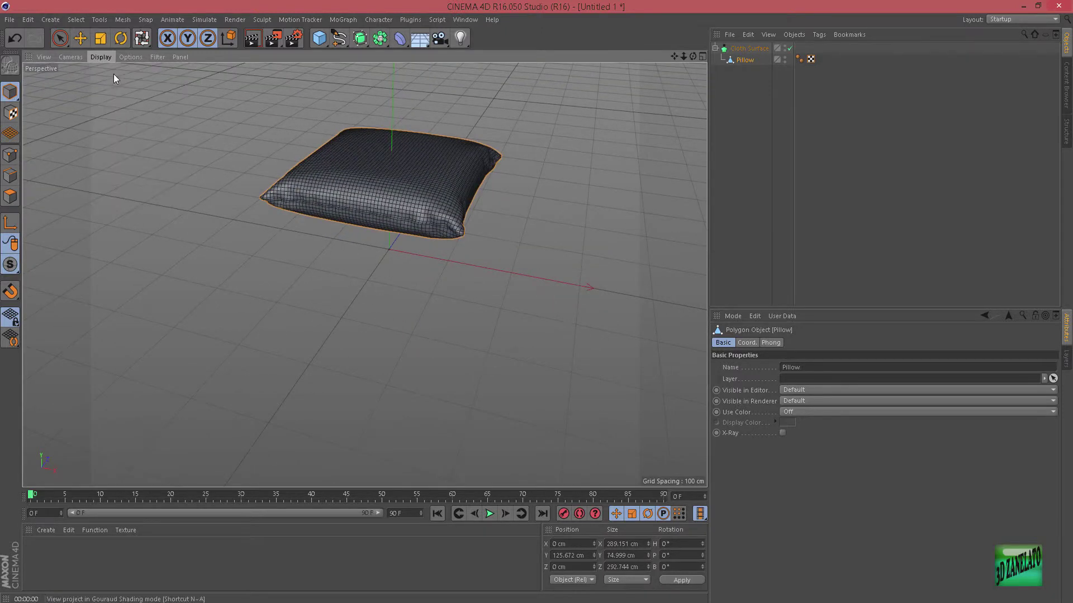
{"action": "mouse_move", "coordinate": [565, 205]}
{"action": "left_mouse_down", "text": "alt"}
{"action": "mouse_move", "coordinate": [569, 257]}
{"action": "mouse_move", "coordinate": [600, 238]}
{"action": "left_mouse_up", "text": "alt"}
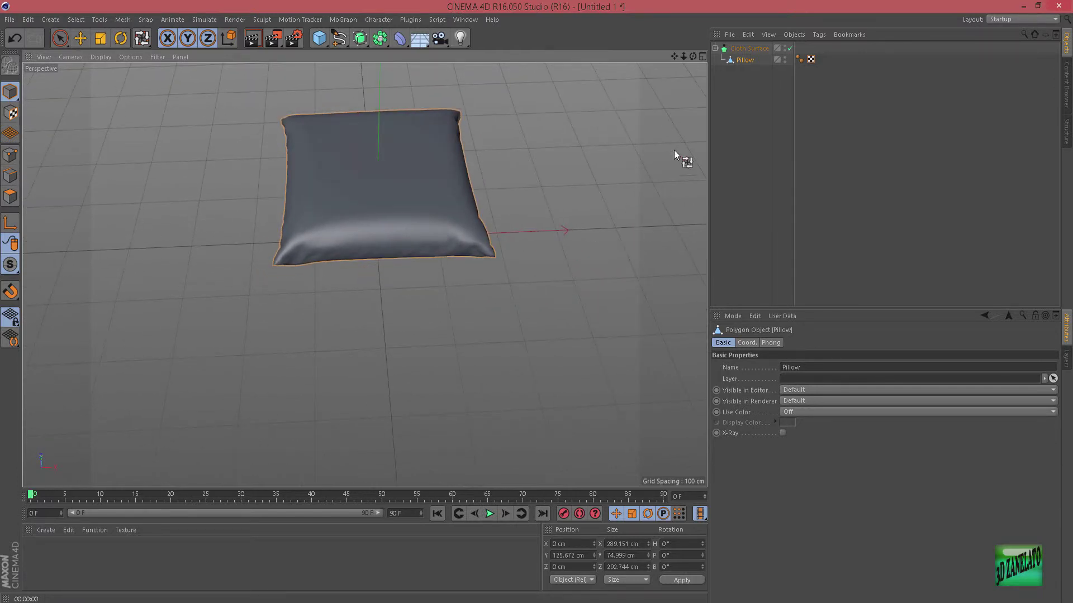
{"action": "left_click", "coordinate": [715, 48]}
{"action": "left_click", "coordinate": [736, 101]}
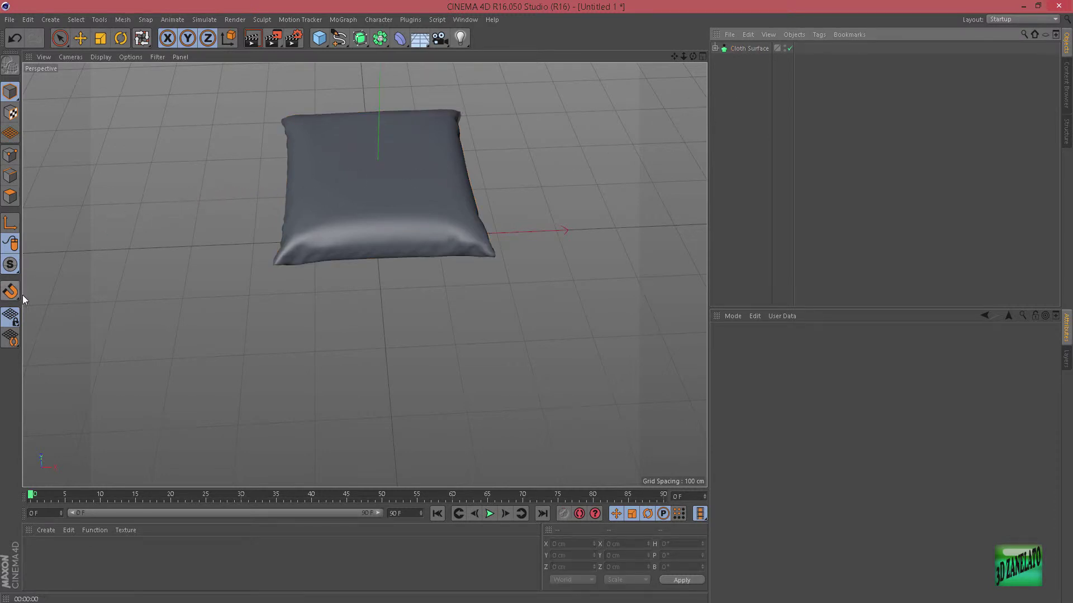
Step: Load the Prime Fabric Cotton Jumper preset material and drag it onto the pillow
{"action": "left_click", "coordinate": [55, 529]}
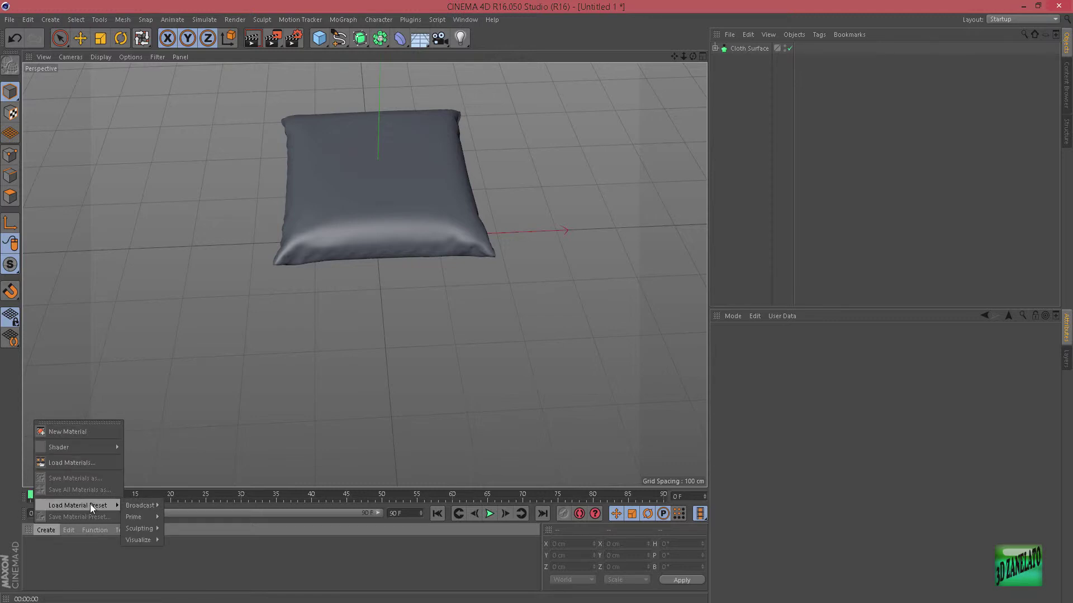
{"action": "mouse_move", "coordinate": [133, 516]}
{"action": "mouse_move", "coordinate": [178, 516]}
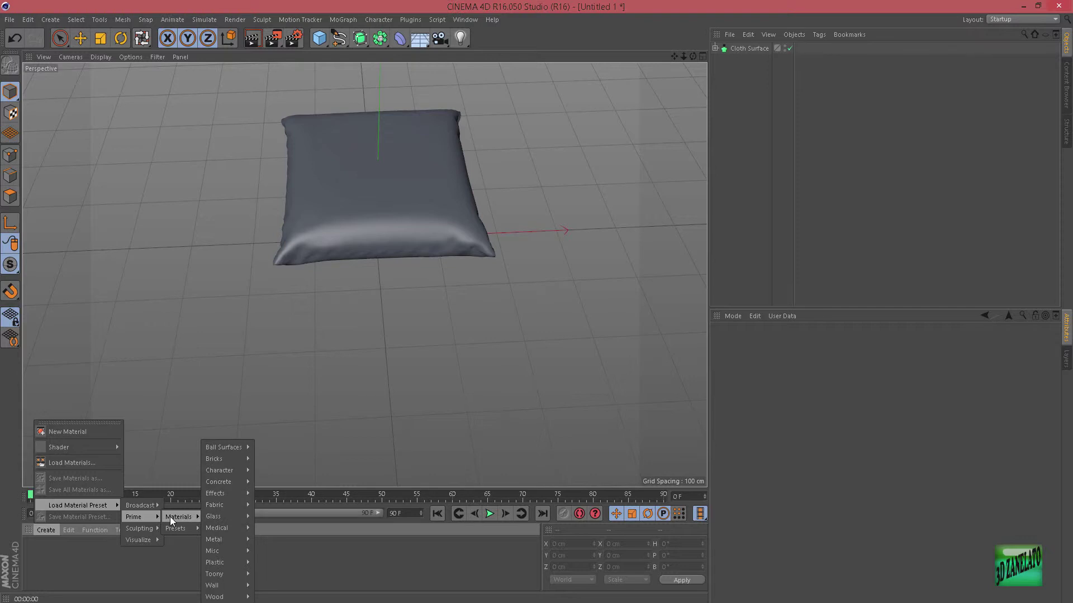
{"action": "mouse_move", "coordinate": [217, 505]}
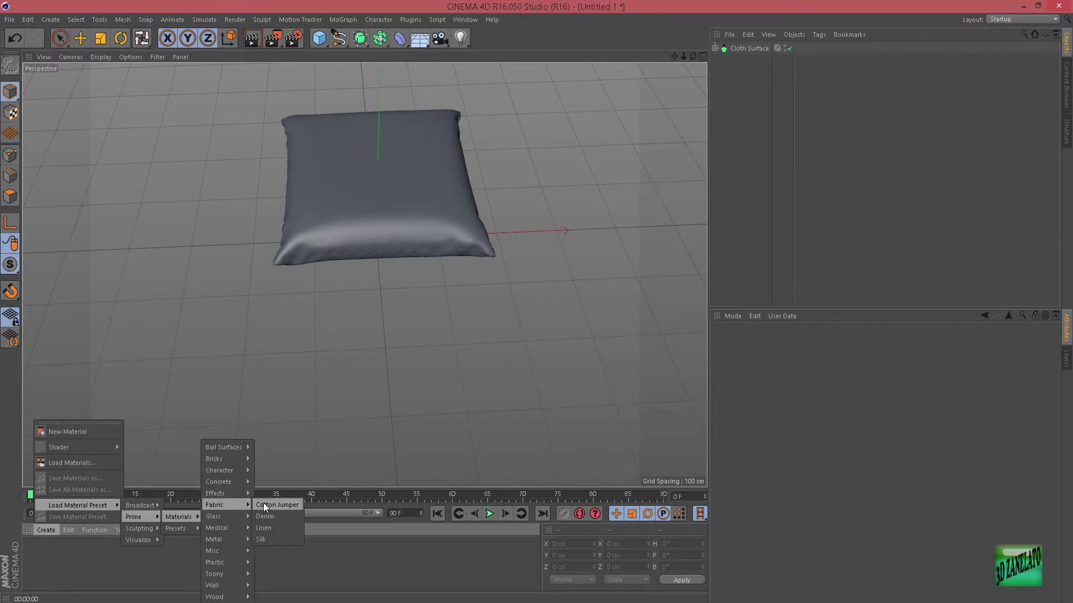
{"action": "left_click", "coordinate": [266, 503]}
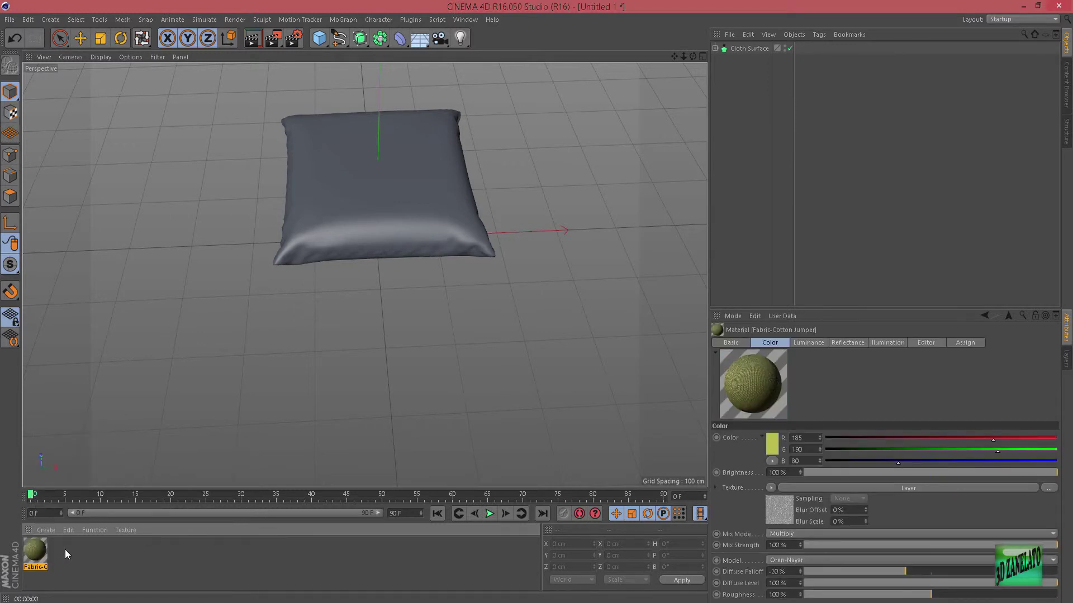
{"action": "left_click_drag", "start_coordinate": [39, 553], "coordinate": [360, 181]}
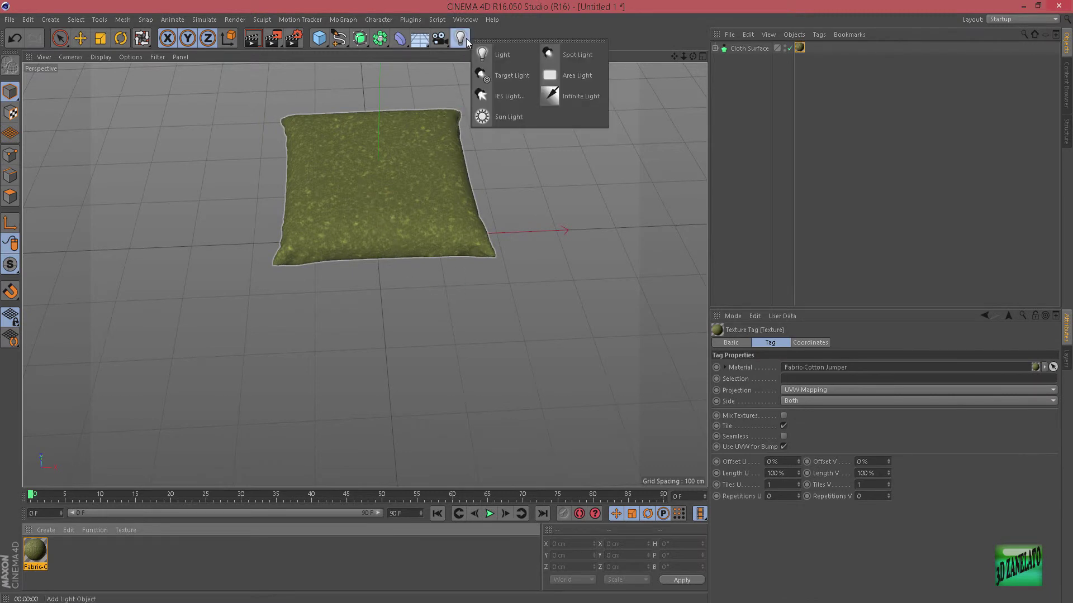
Step: Add a Spot Light and move it up and back along Z beside the pillow
{"action": "mouse_move", "coordinate": [464, 45]}
{"action": "left_mouse_down"}
{"action": "mouse_move", "coordinate": [569, 57]}
{"action": "mouse_move", "coordinate": [545, 214]}
{"action": "left_mouse_up"}
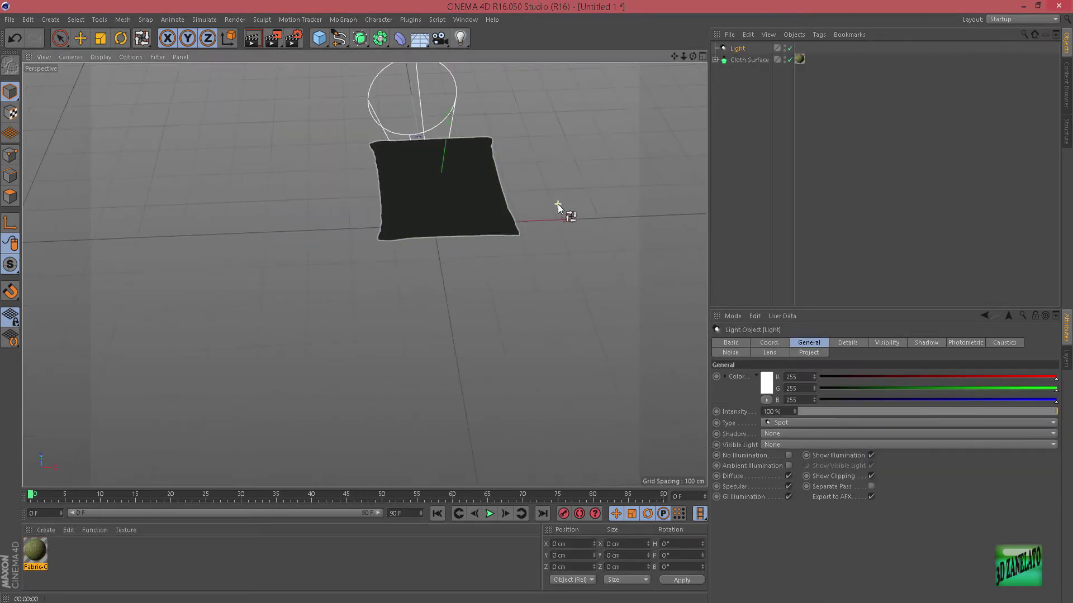
{"action": "middle_click_drag", "start_coordinate": [545, 214], "coordinate": [479, 288], "text": "alt"}
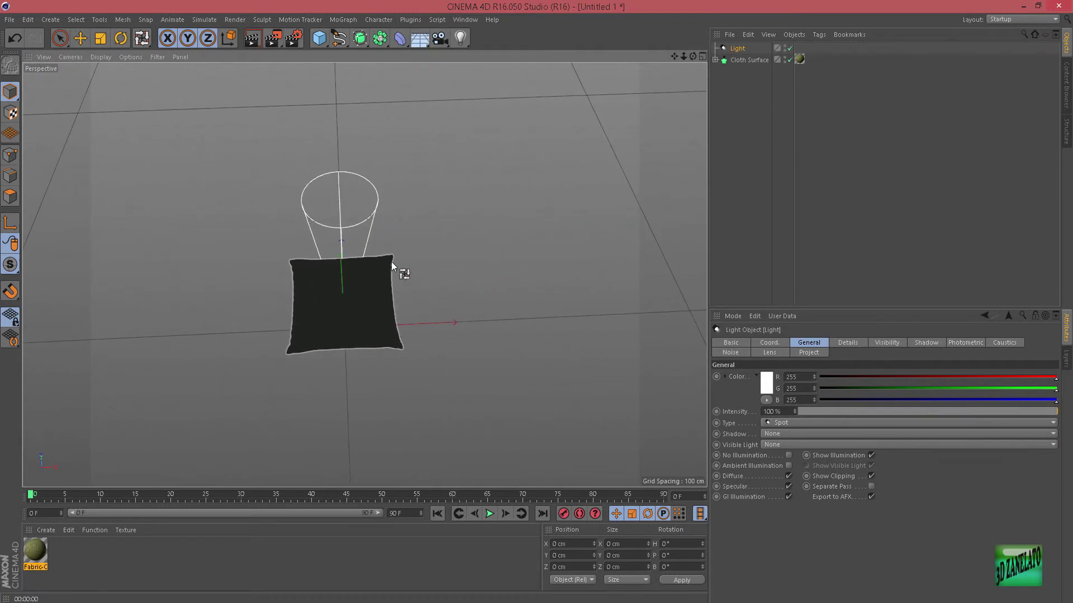
{"action": "left_click", "coordinate": [59, 38]}
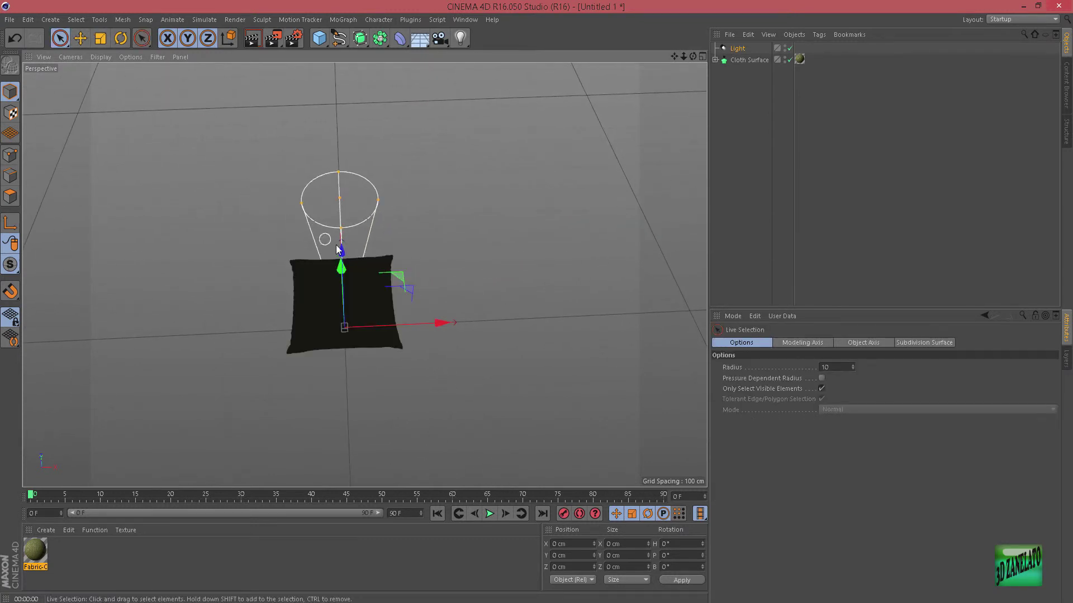
{"action": "left_click_drag", "start_coordinate": [342, 245], "coordinate": [343, 142]}
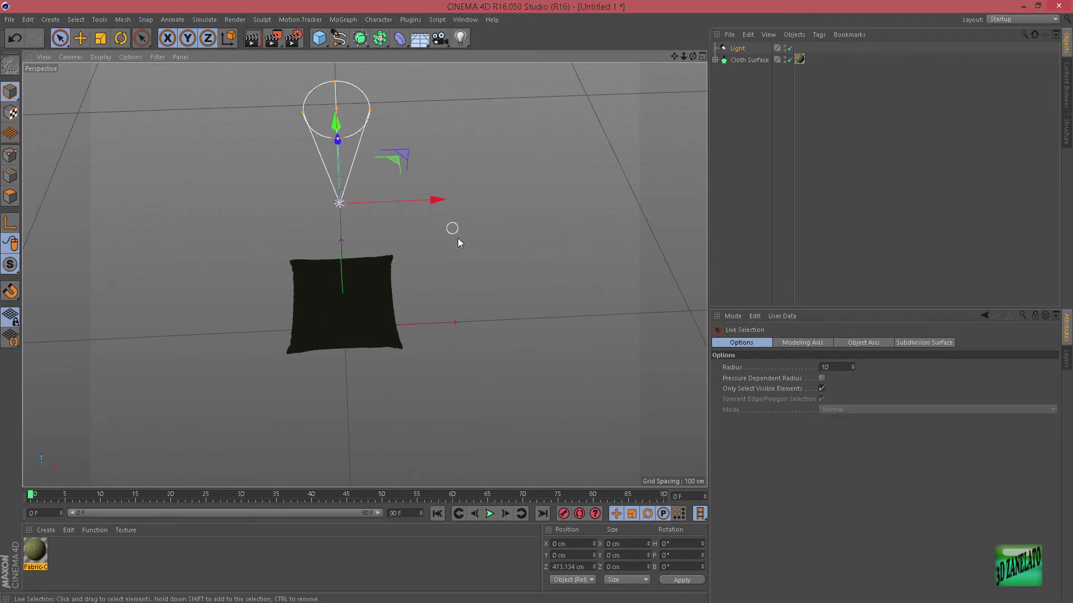
{"action": "left_click_drag", "start_coordinate": [457, 238], "coordinate": [474, 226], "text": "alt"}
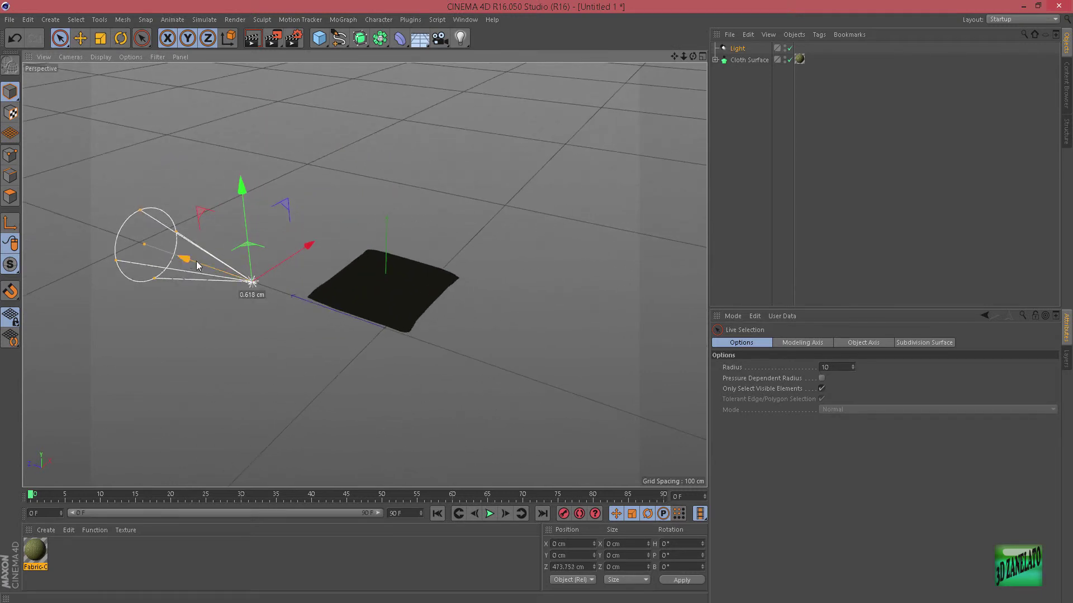
{"action": "mouse_move", "coordinate": [196, 260]}
{"action": "left_mouse_down"}
{"action": "mouse_move", "coordinate": [571, 330]}
{"action": "mouse_move", "coordinate": [615, 134]}
{"action": "left_mouse_up"}
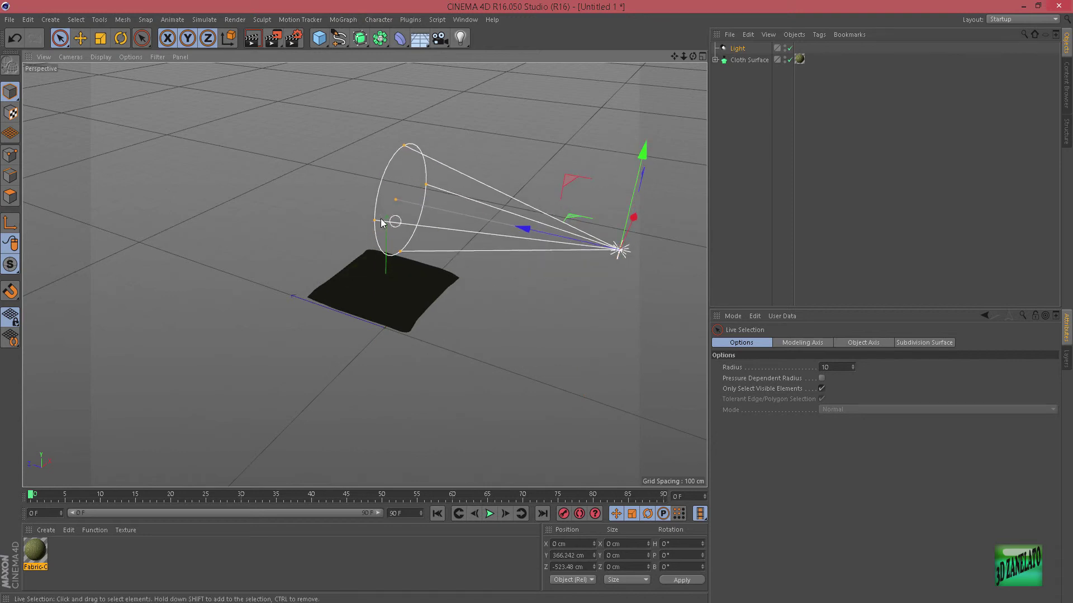
{"action": "mouse_move", "coordinate": [581, 328]}
{"action": "left_mouse_down", "text": "alt"}
{"action": "mouse_move", "coordinate": [620, 367]}
{"action": "mouse_move", "coordinate": [639, 363]}
{"action": "mouse_move", "coordinate": [627, 364]}
{"action": "left_mouse_up", "text": "alt"}
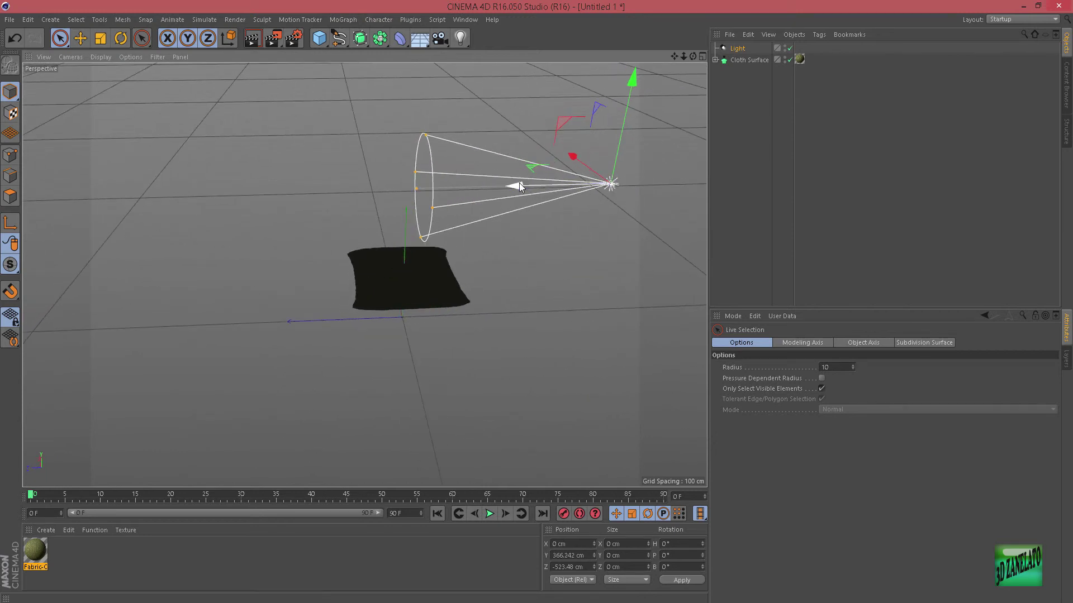
{"action": "left_click_drag", "start_coordinate": [519, 187], "coordinate": [571, 191]}
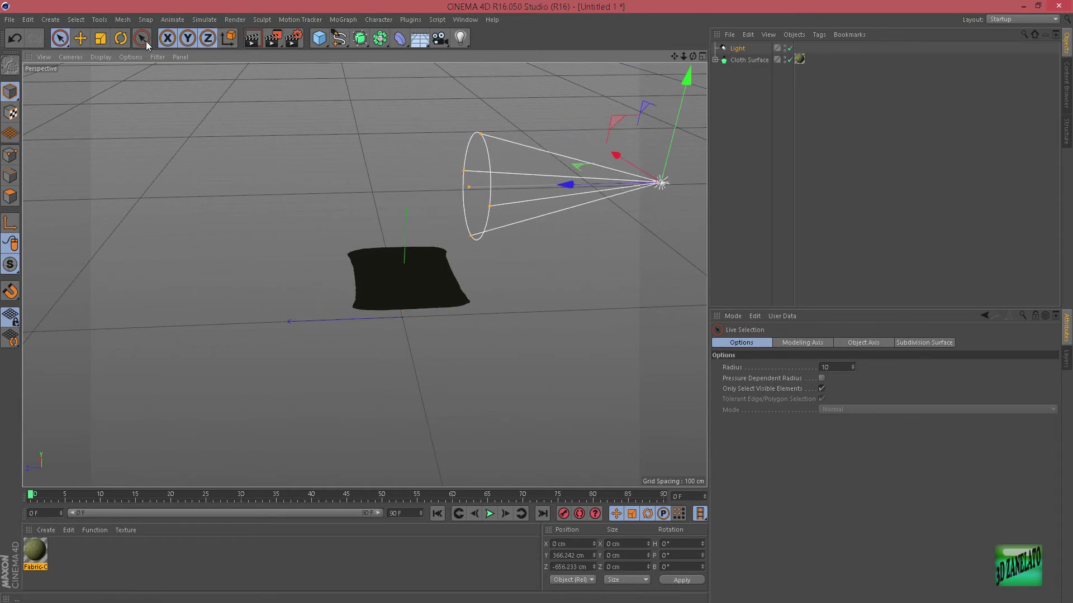
Step: Rotate the spot light's pitch to about -18.9° so it aims at the pillow
{"action": "key", "text": "r"}
{"action": "left_click_drag", "start_coordinate": [635, 136], "coordinate": [612, 149]}
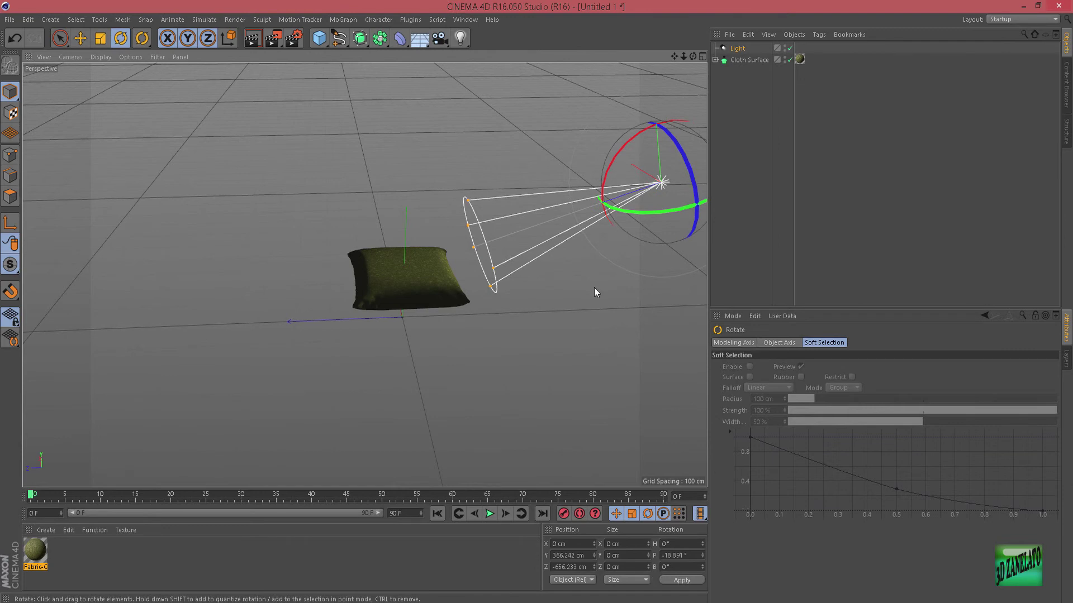
{"action": "scroll", "coordinate": [595, 291], "scroll_direction": "down", "scroll_amount": 3}
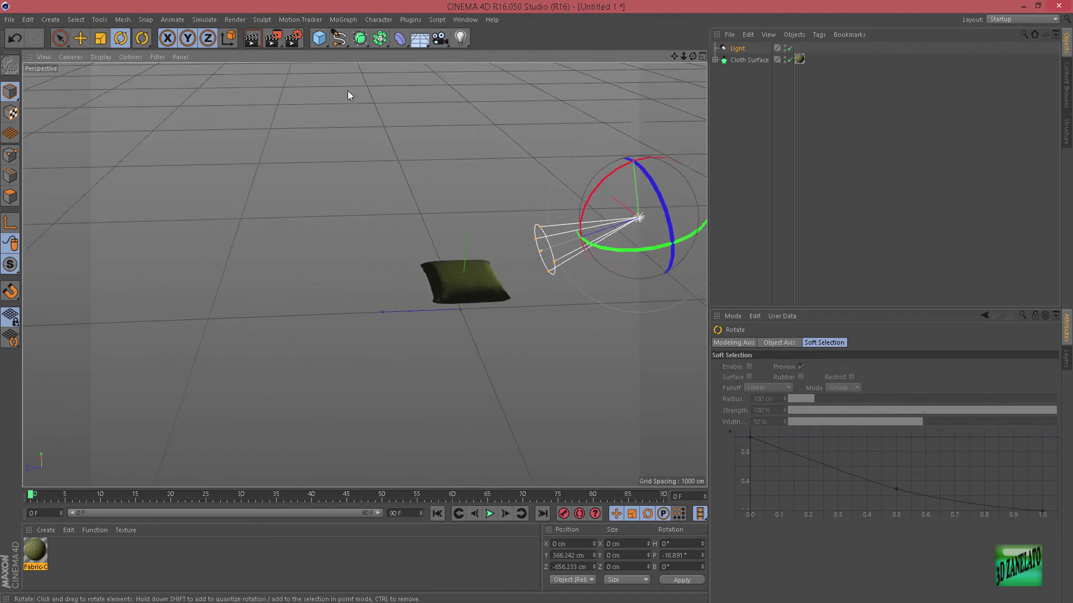
Step: Zoom in closer on the green fabric pillow and re-render it, lit by the spot light against black
{"action": "left_click", "coordinate": [257, 40]}
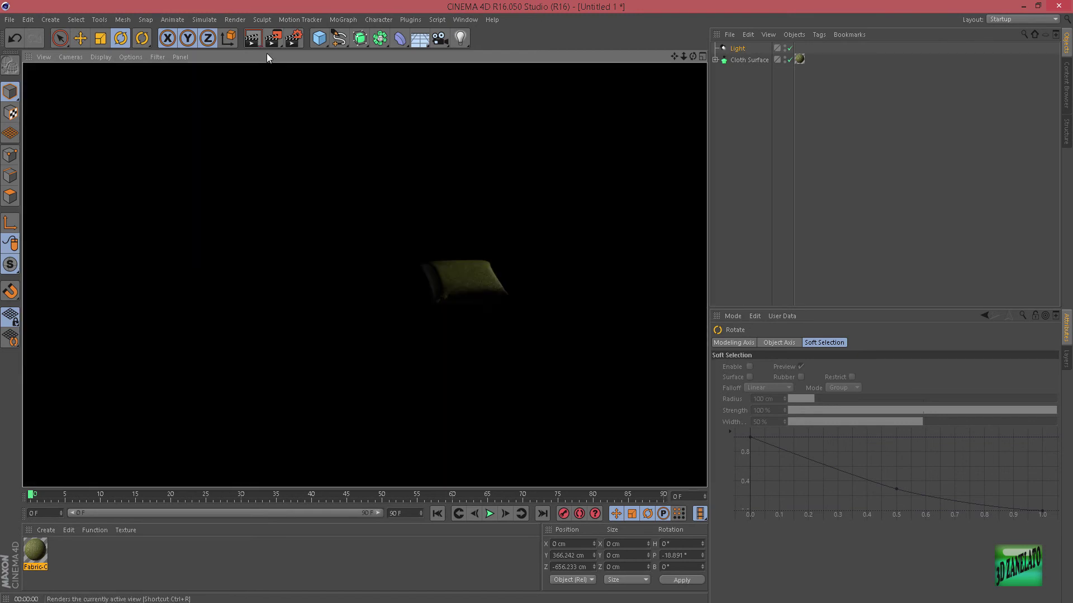
{"action": "left_click", "coordinate": [539, 284]}
{"action": "scroll", "coordinate": [543, 284], "scroll_direction": "up", "scroll_amount": 2}
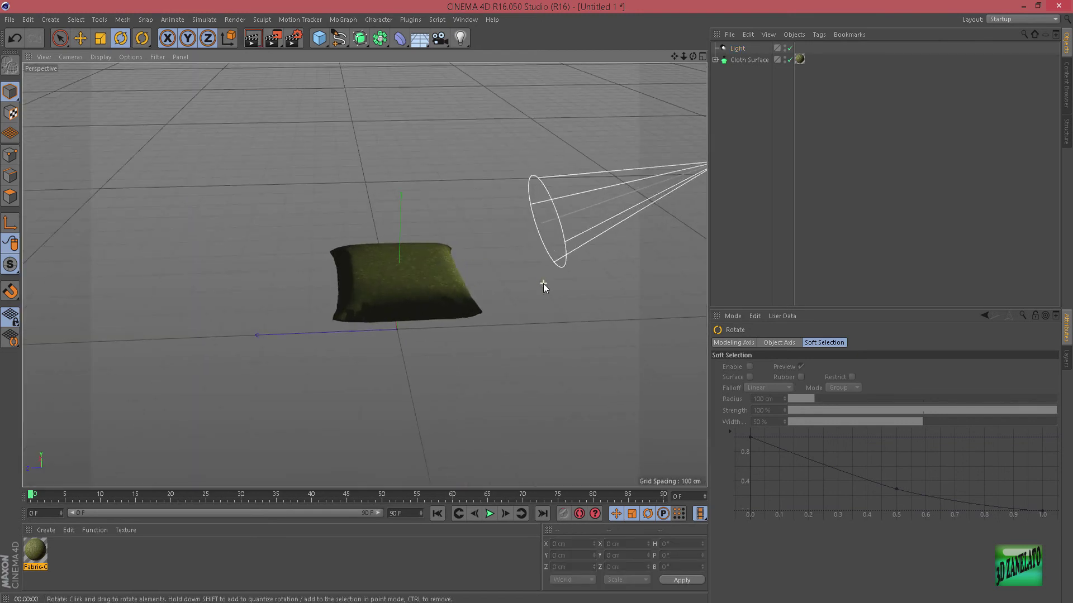
{"action": "scroll", "coordinate": [542, 283], "scroll_direction": "up", "scroll_amount": 3}
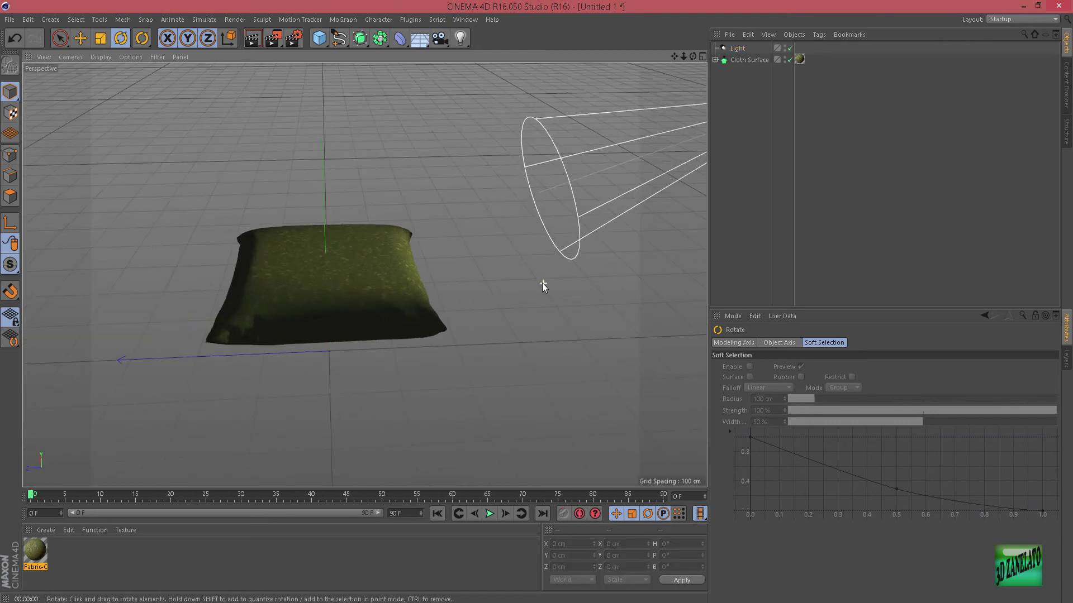
{"action": "left_click", "coordinate": [247, 40]}
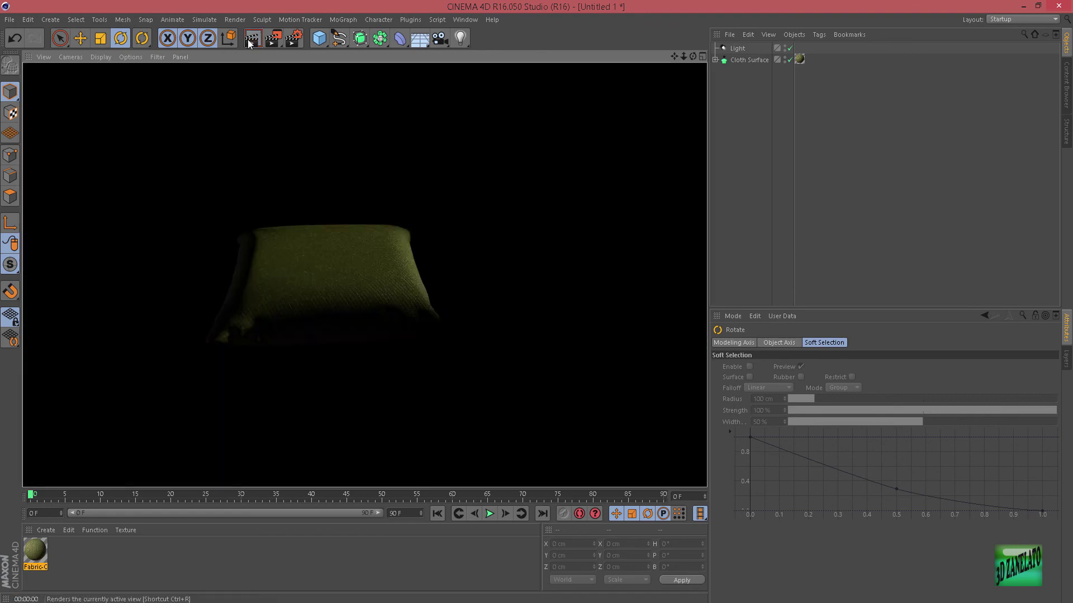